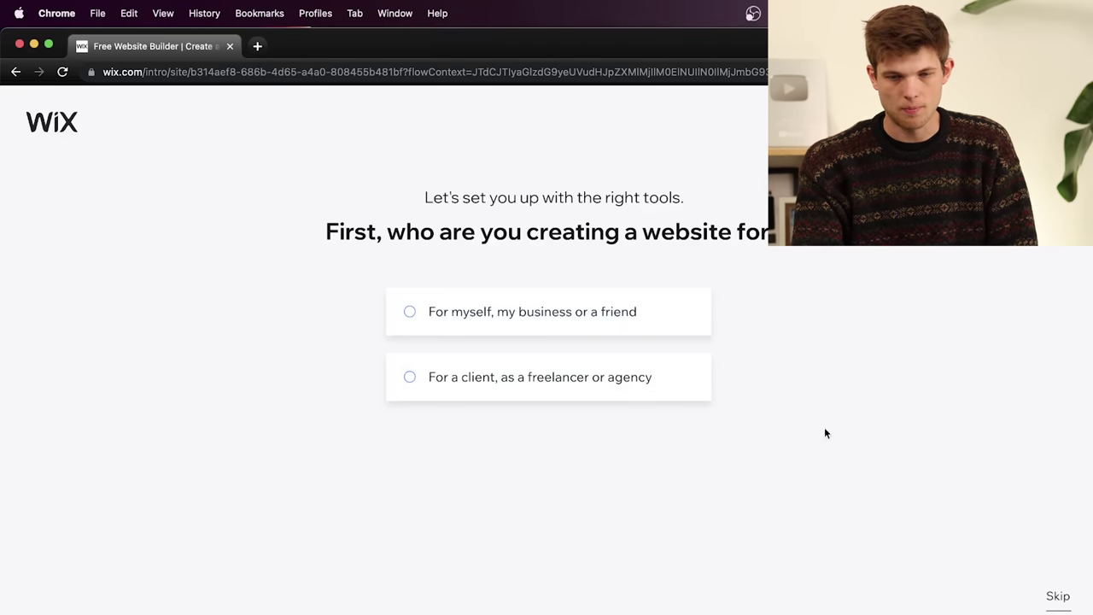
Skip the question about who the site is for, choose Blog as the website type and continue to the dashboard
click(1051, 606)
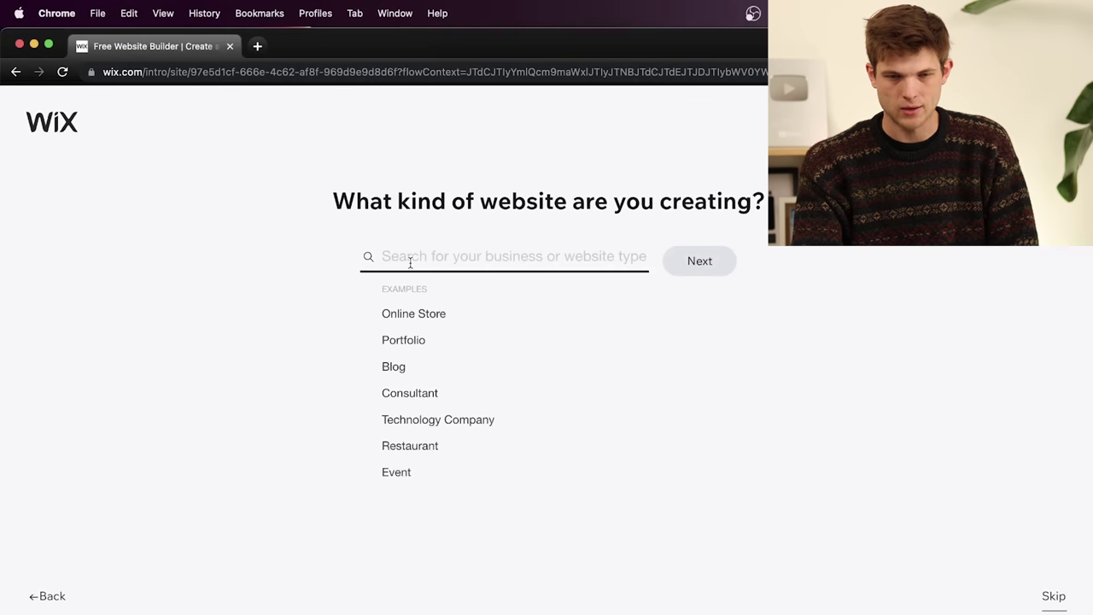
click(391, 367)
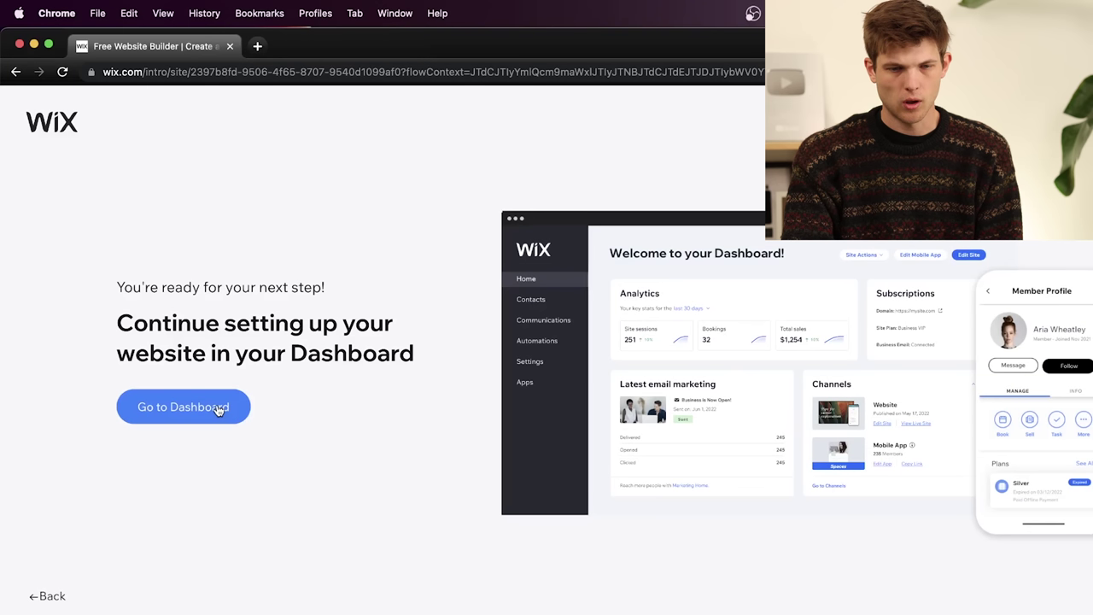
click(218, 409)
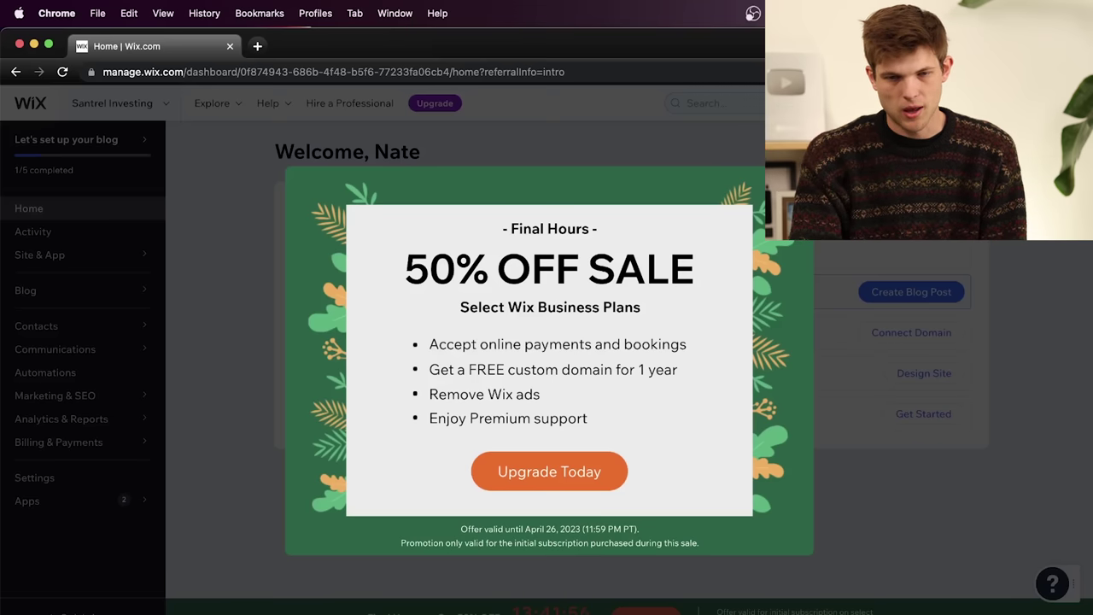
click(794, 184)
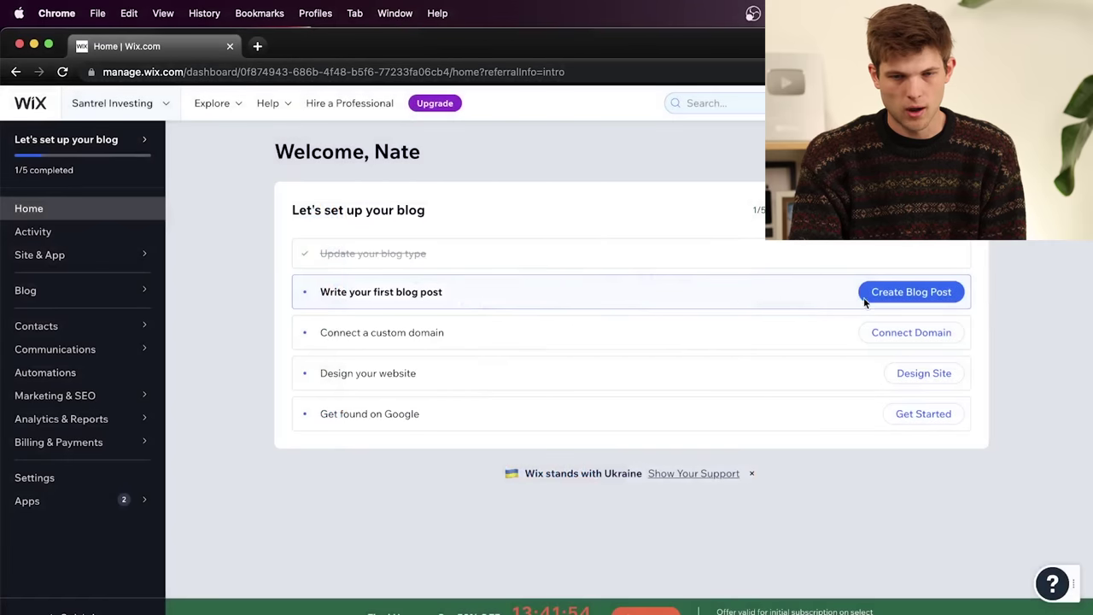
Open the Premium plan upgrade page and review the plan prices, money-back guarantee and sale offer
click(431, 104)
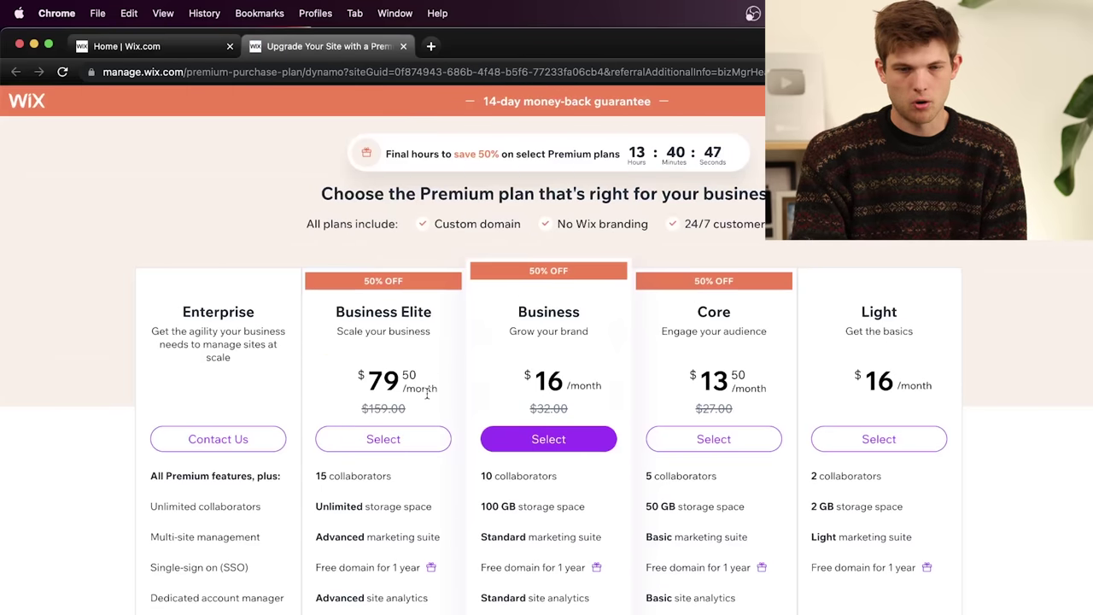
scroll(427, 394, down, 2)
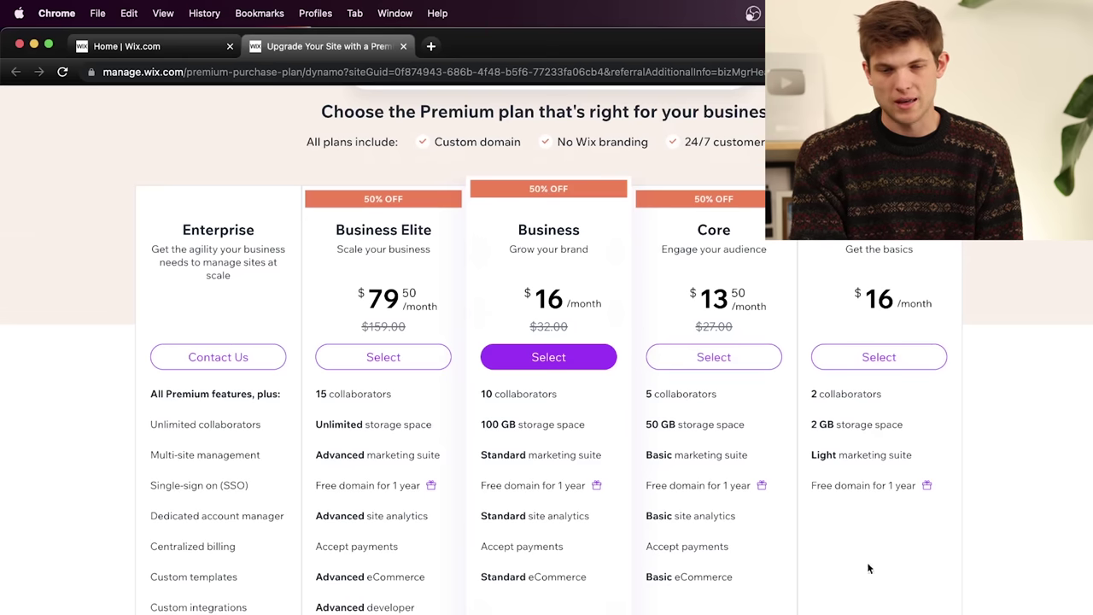
scroll(699, 330, down, 3)
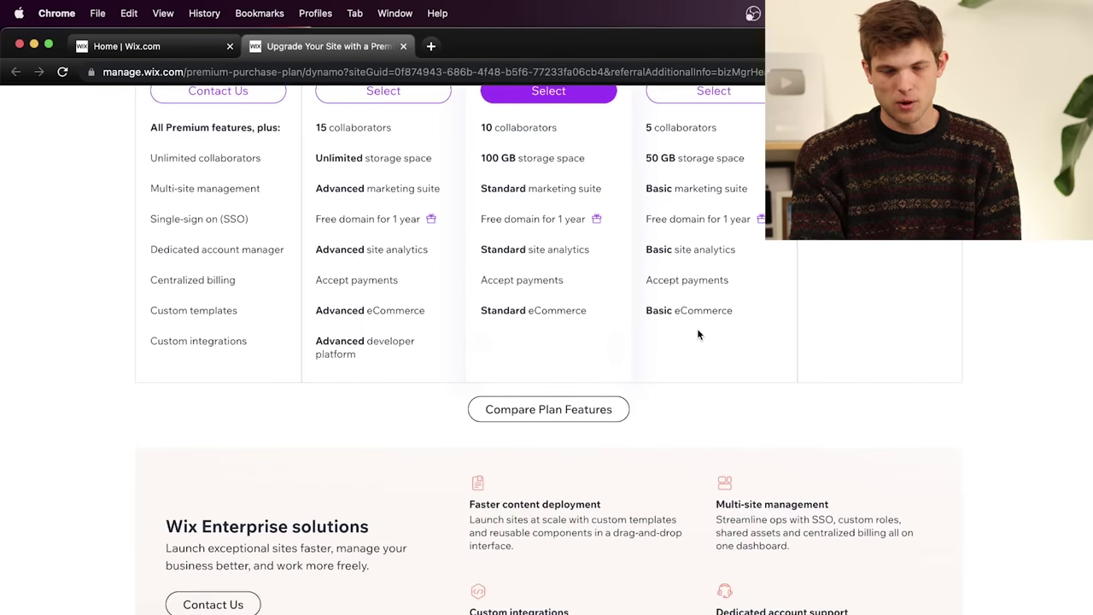
scroll(698, 334, up, 4)
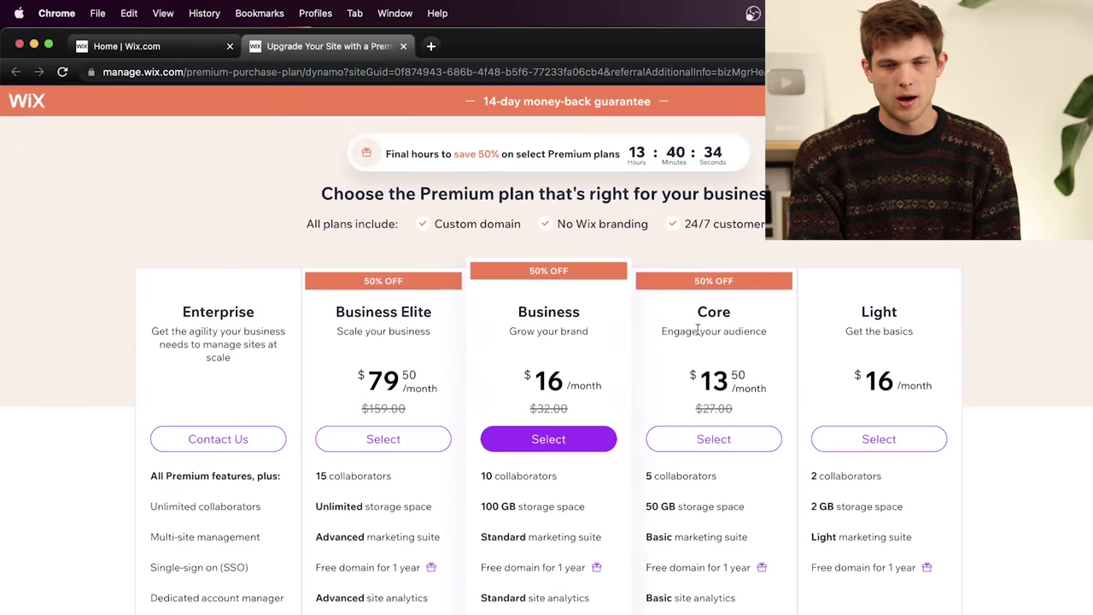
drag(467, 101, 652, 101)
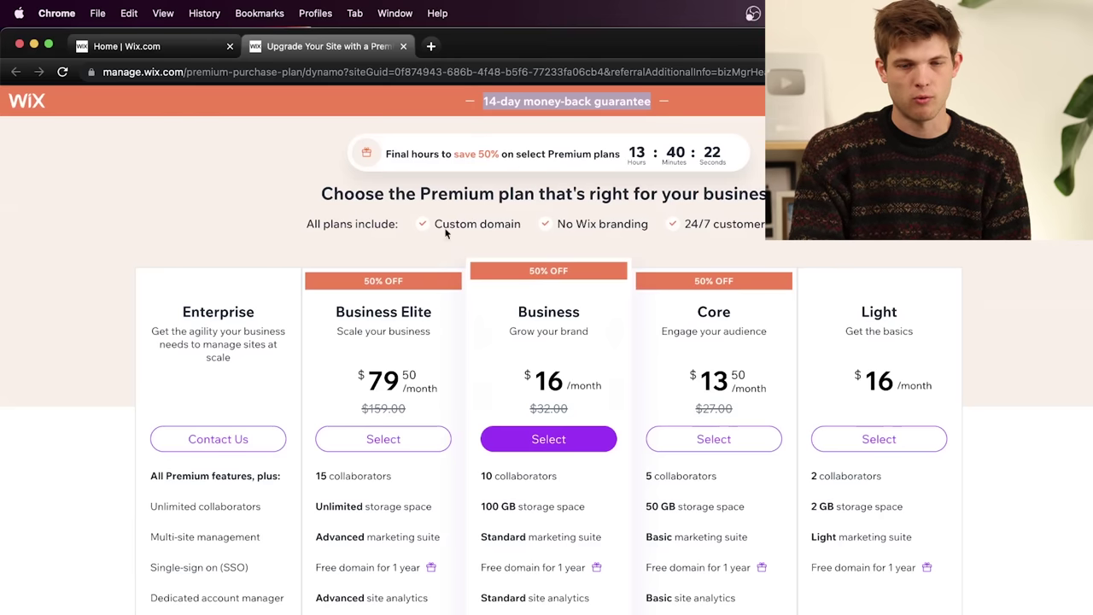
drag(396, 152, 551, 152)
click(781, 259)
scroll(780, 258, down, 2)
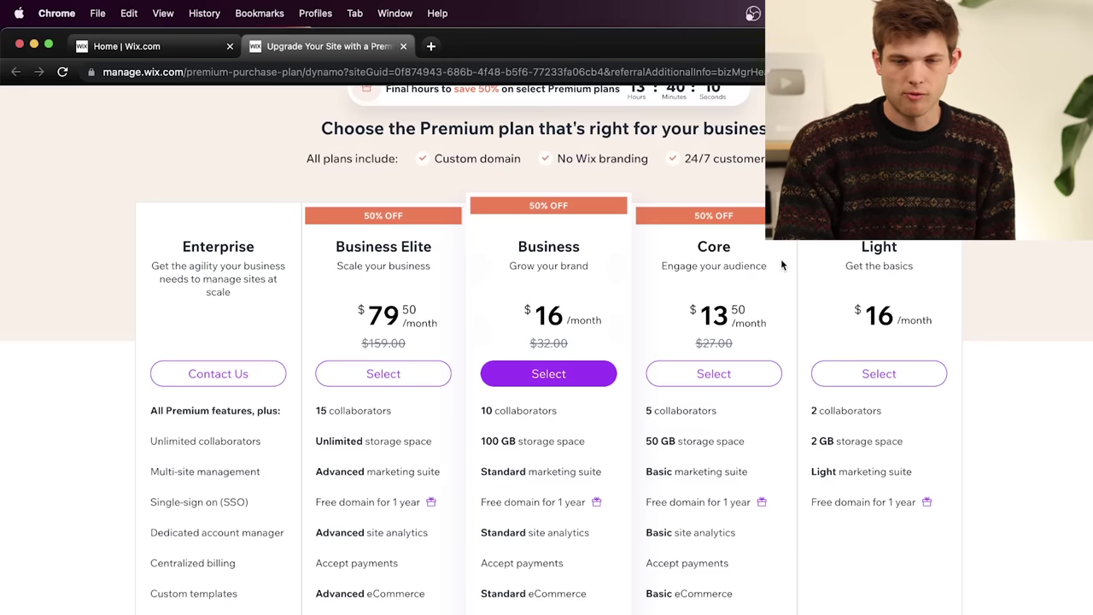
scroll(781, 261, down, 2)
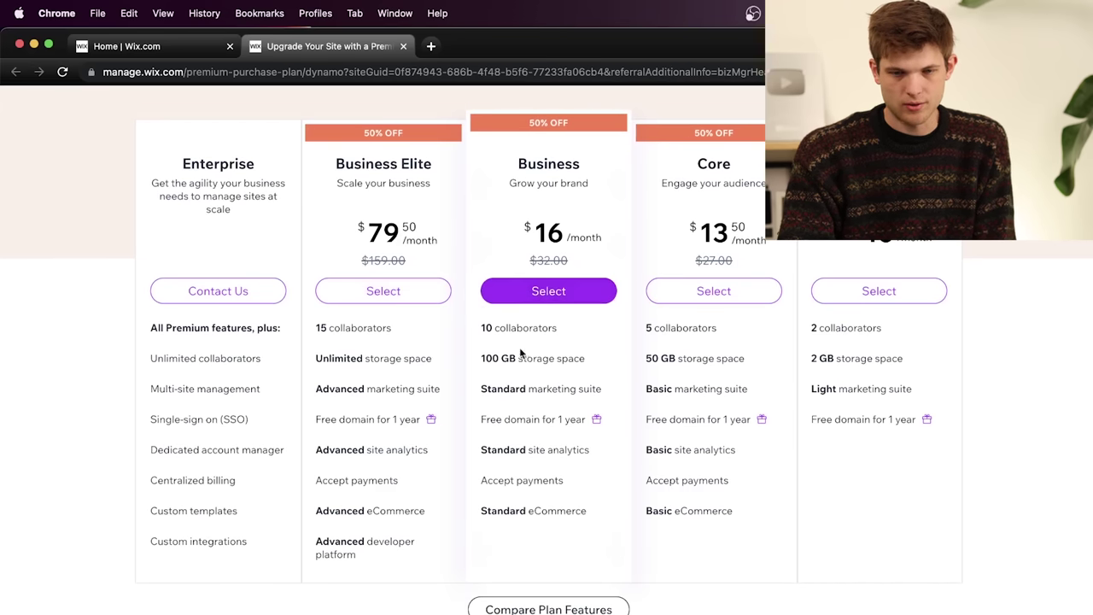
Compare the storage space, free domain and site analytics offered by the Business and Core plans
drag(581, 357, 462, 358)
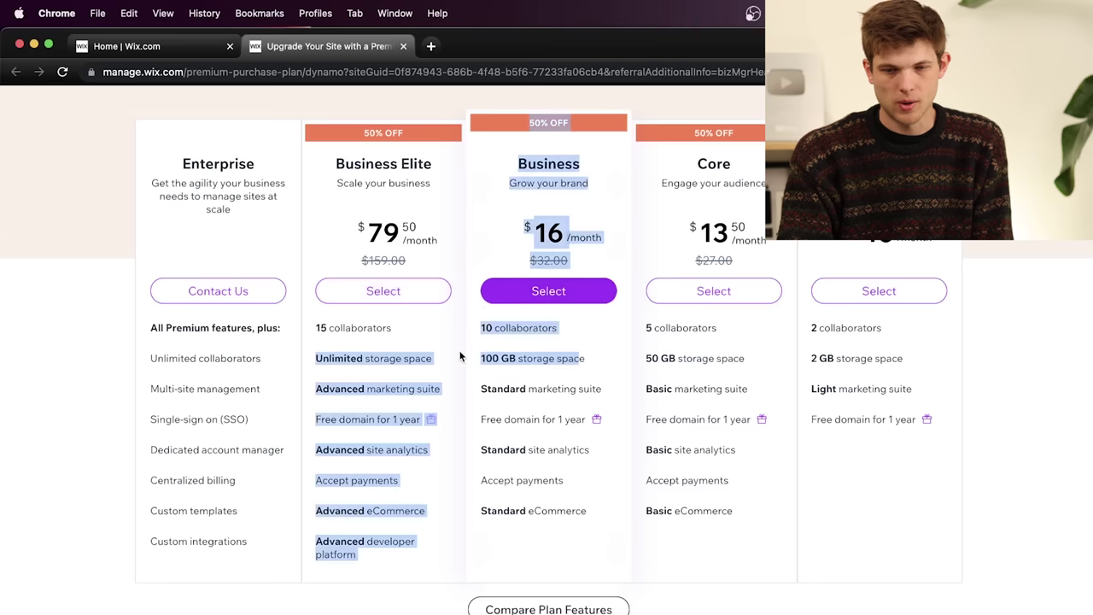
click(484, 356)
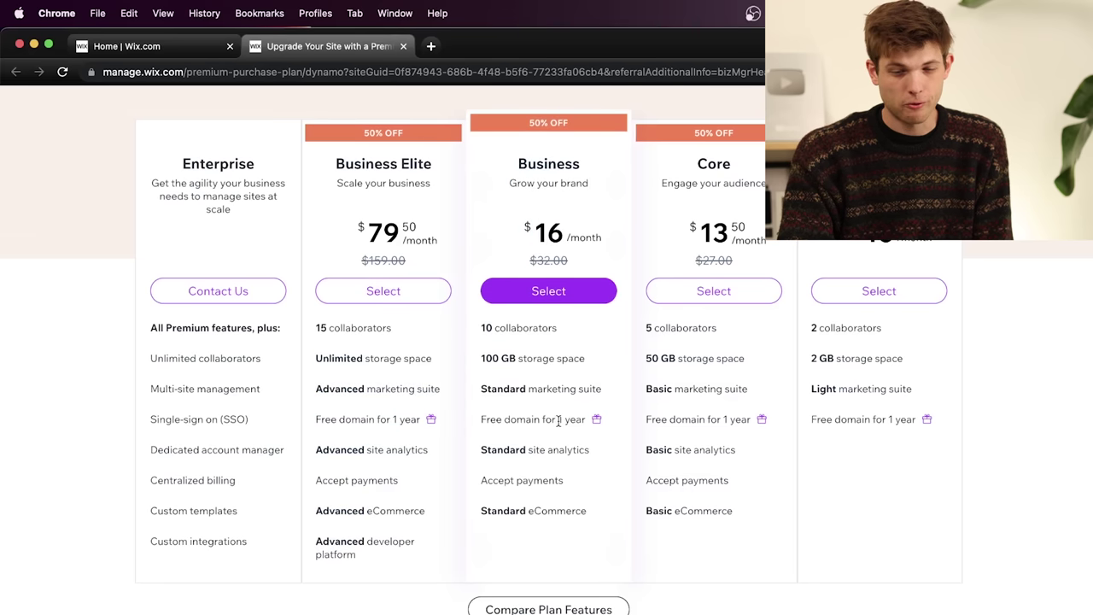
drag(557, 418, 484, 419)
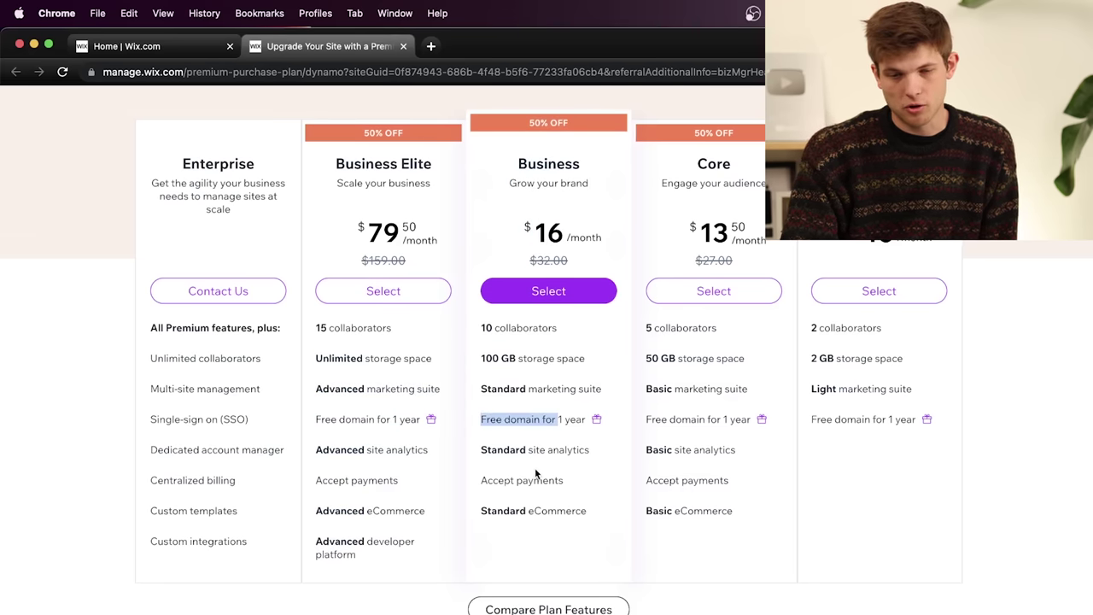
click(588, 450)
drag(587, 450, 481, 450)
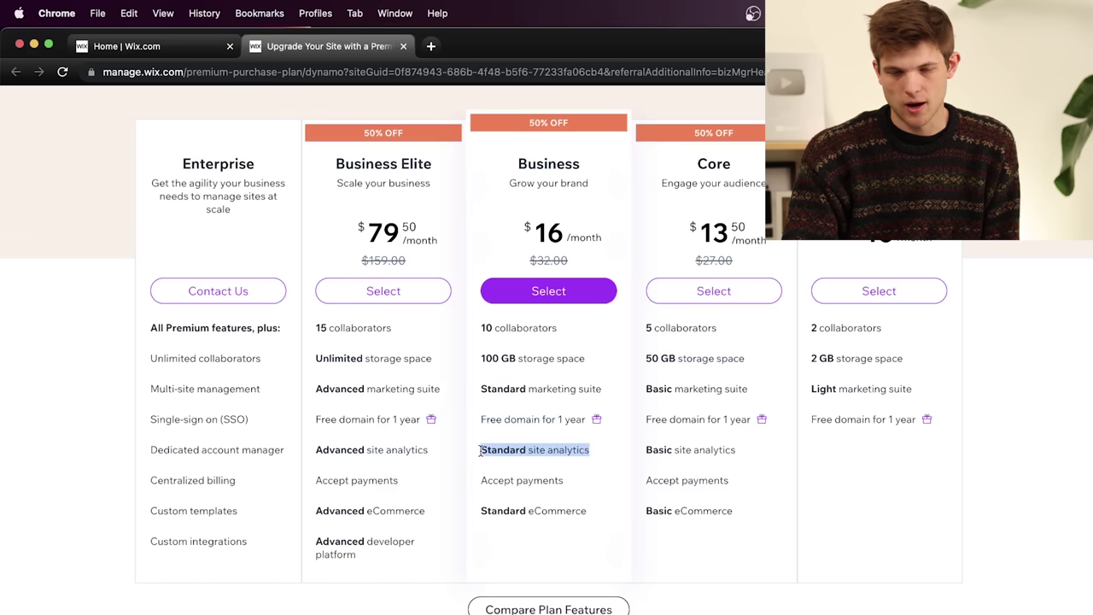
scroll(551, 484, down, 1)
scroll(551, 483, down, 2)
scroll(547, 385, up, 4)
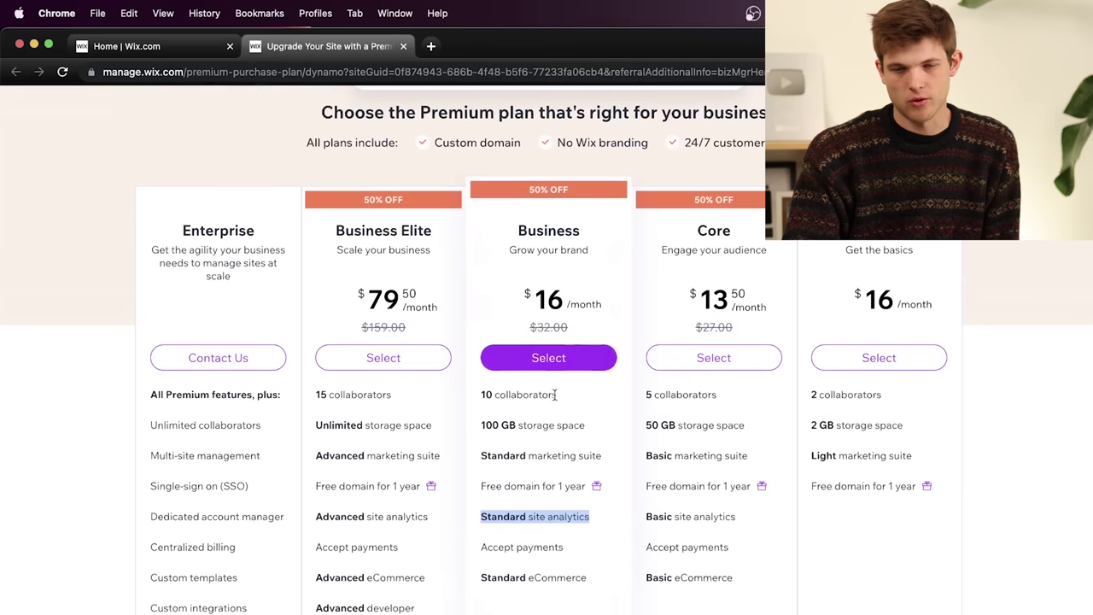
click(593, 306)
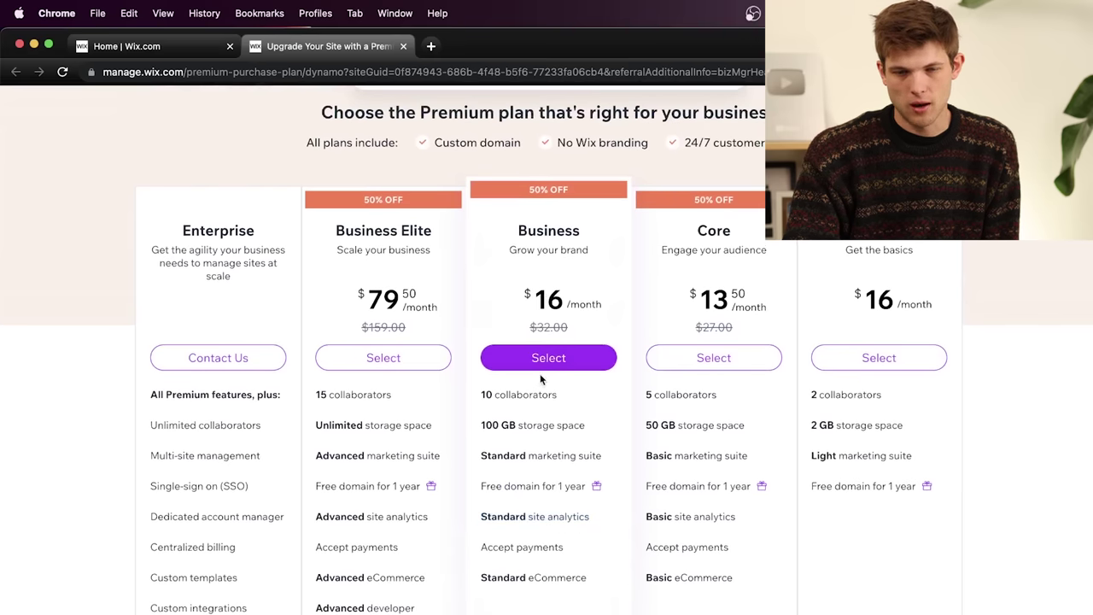
click(750, 366)
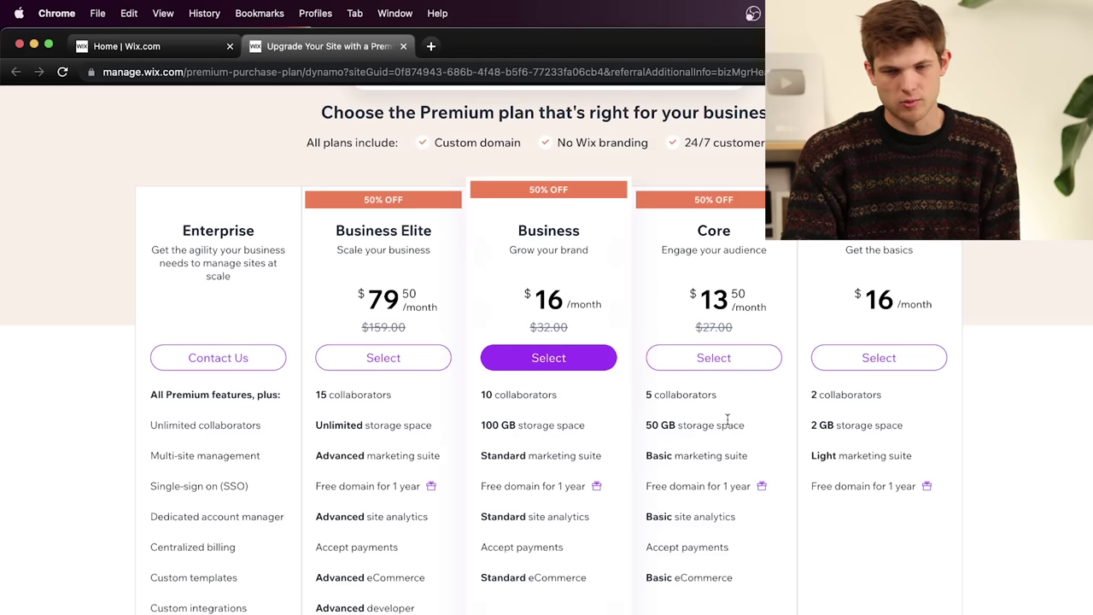
drag(726, 419, 647, 419)
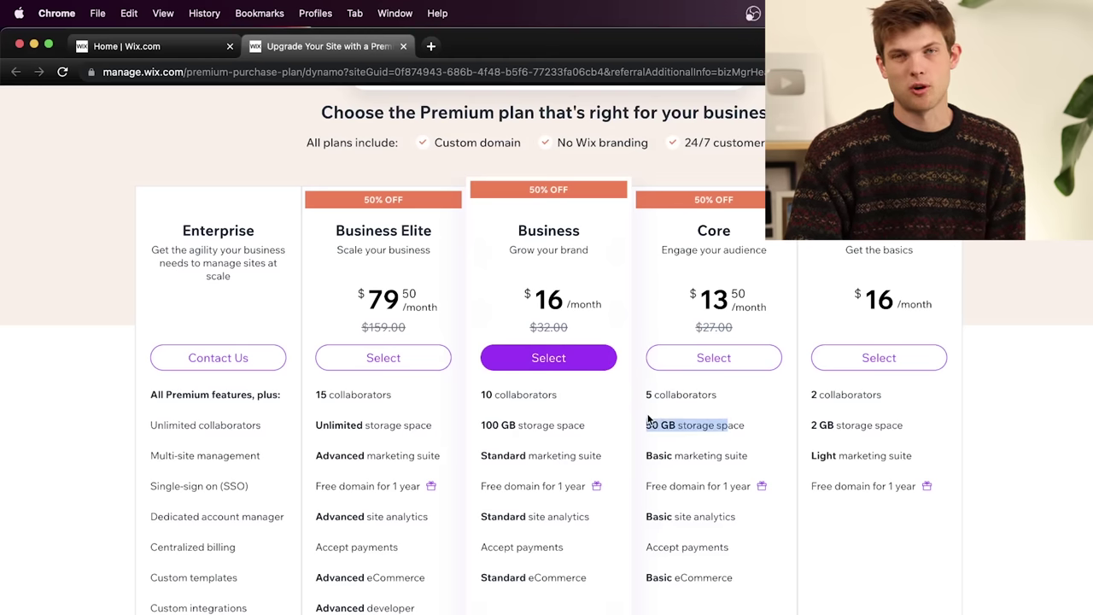
Select the Business plan with the Yearly billing cycle and proceed to the credit card form at checkout
click(530, 358)
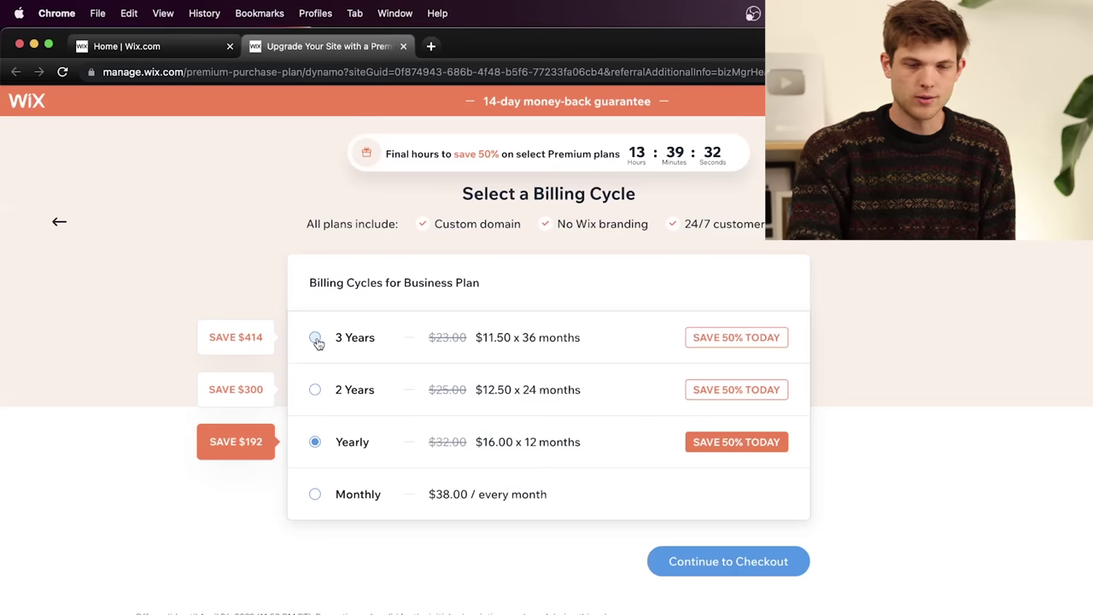
click(723, 562)
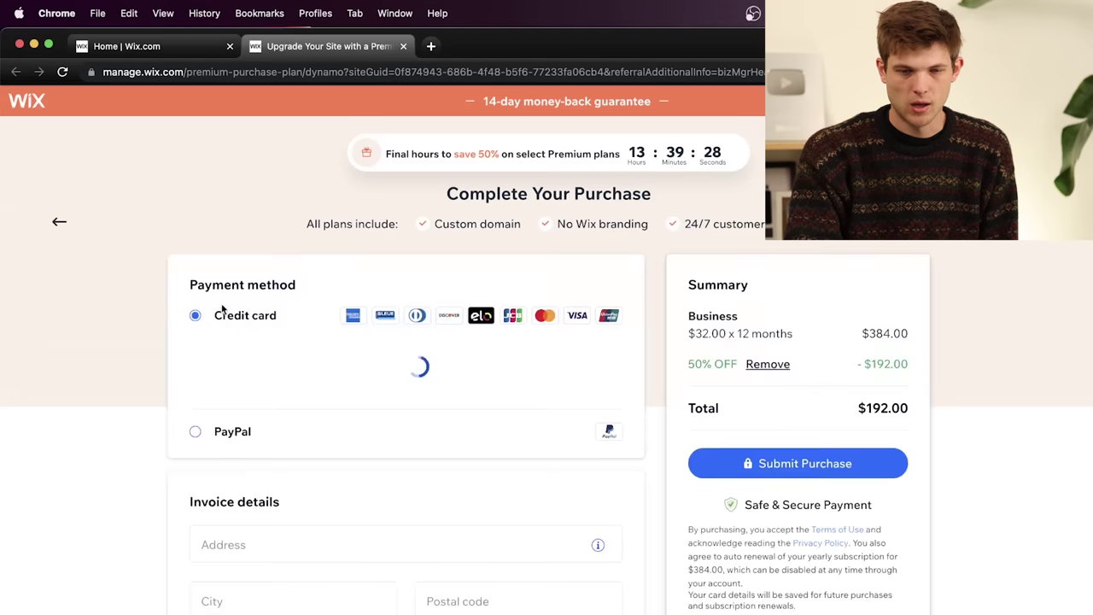
scroll(481, 404, down, 2)
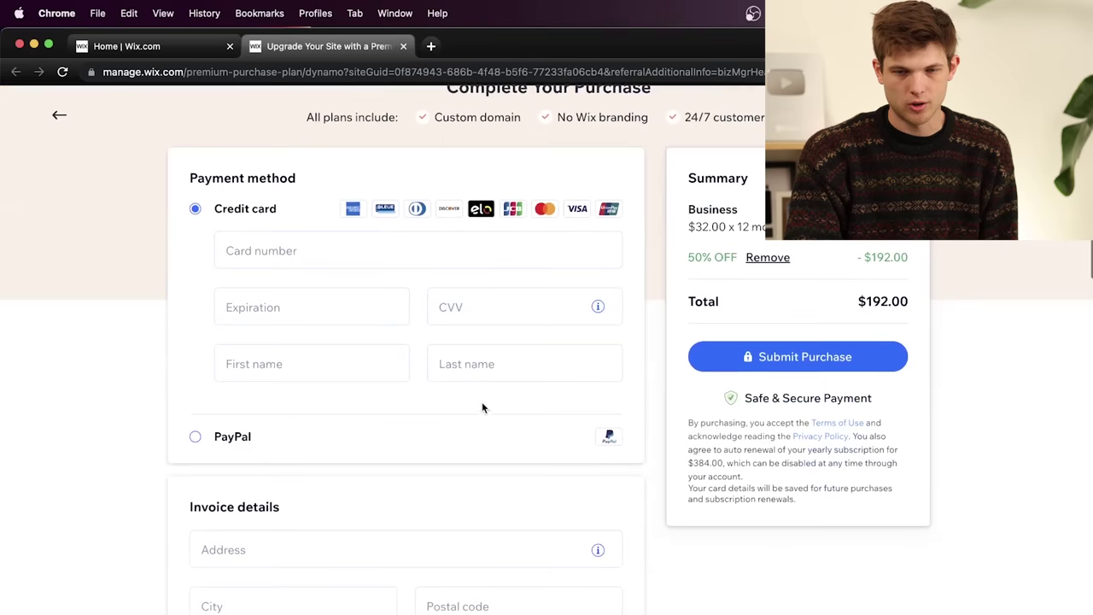
click(432, 244)
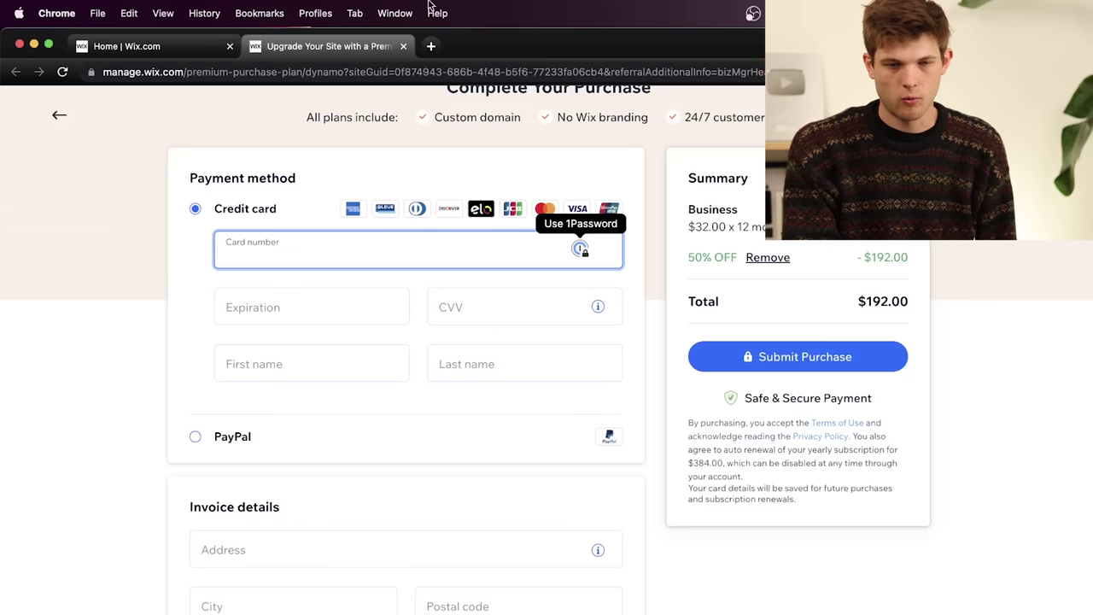
Search Google for hostinger in a new tab, then open its website and examine the monthly hosting price
click(431, 48)
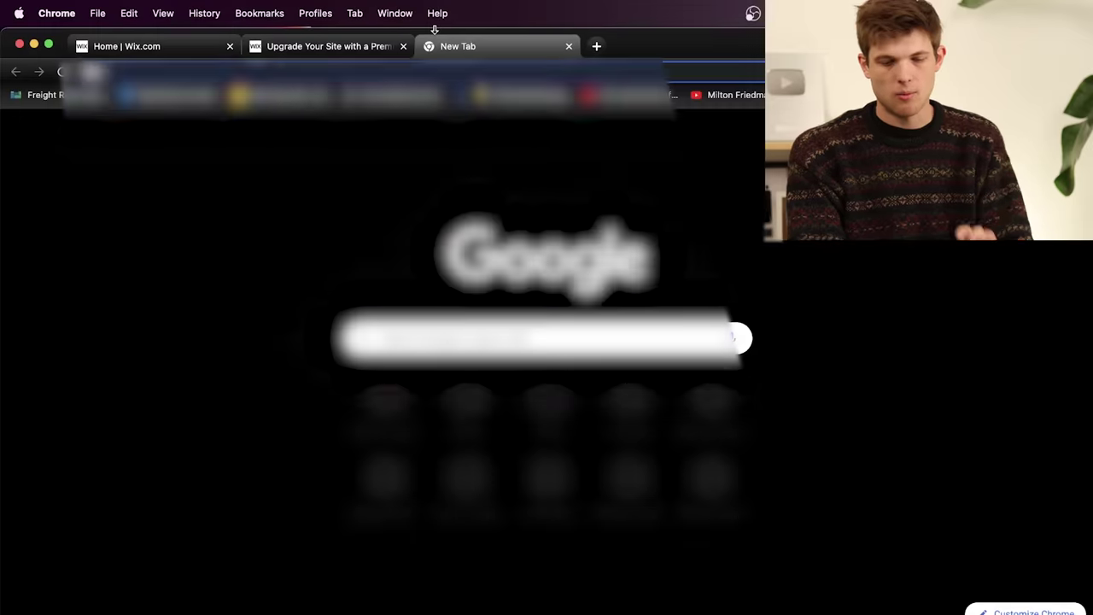
key(Return)
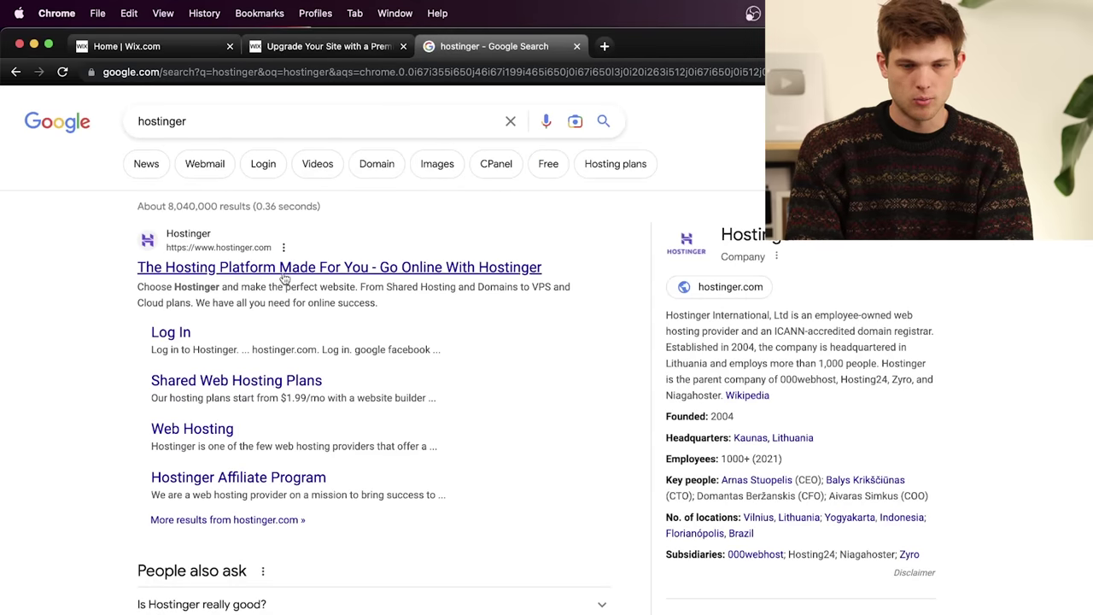
click(284, 268)
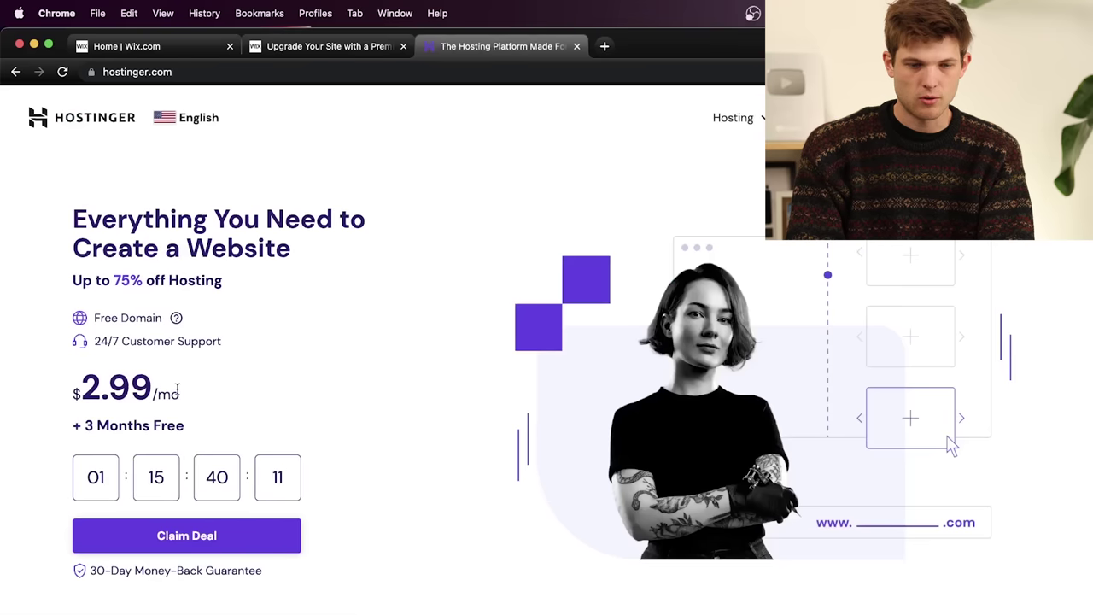
drag(196, 400, 83, 384)
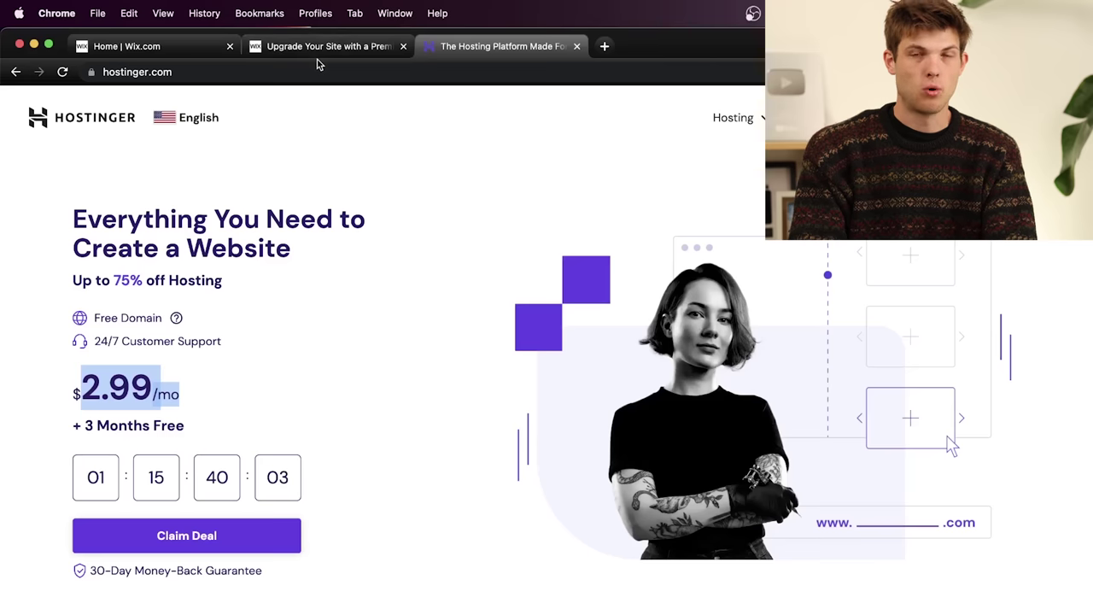
scroll(403, 228, down, 3)
Return to the Wix checkout tab and review the payment method and invoice details fields
click(276, 45)
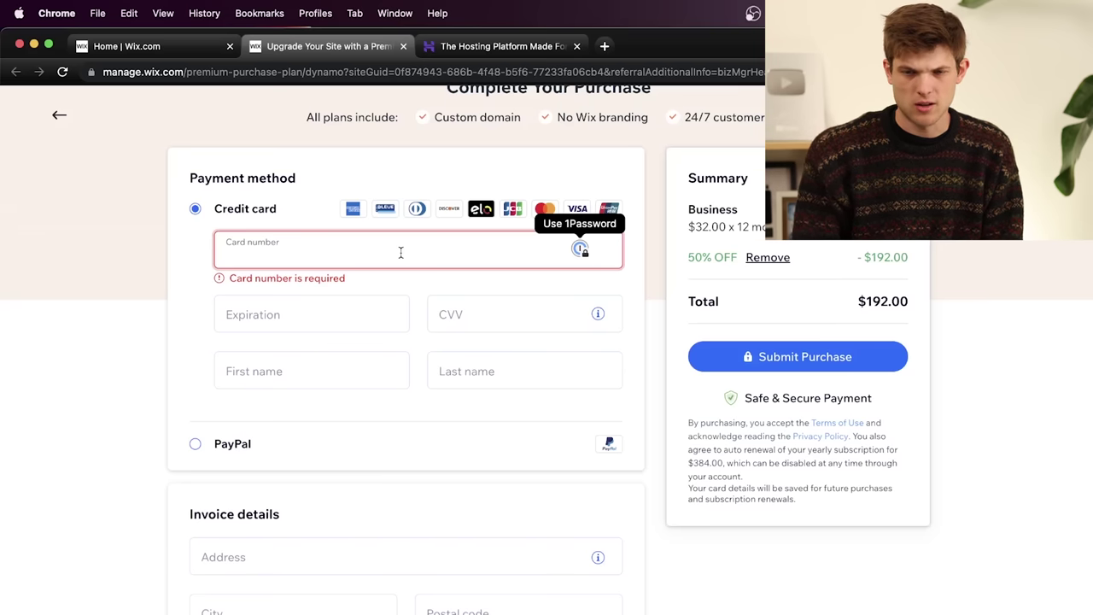
scroll(401, 251, down, 3)
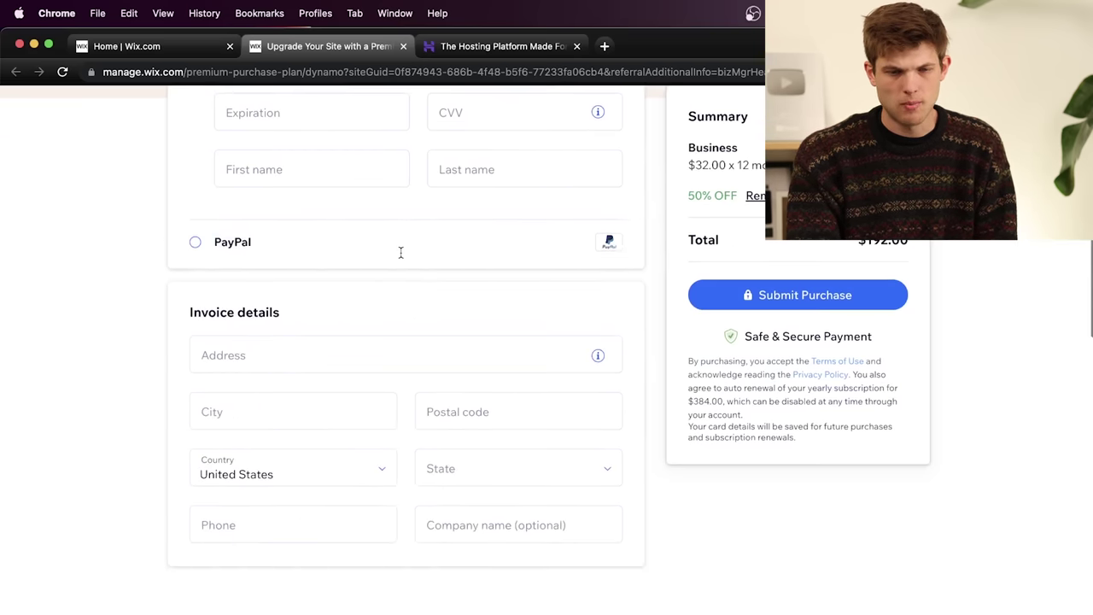
scroll(501, 298, up, 5)
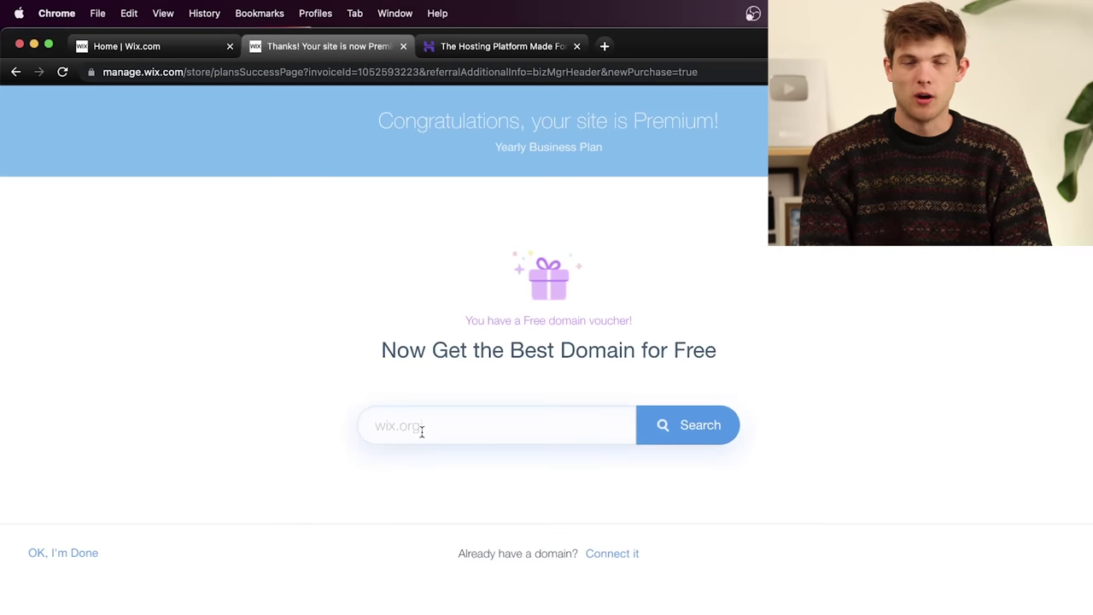
Check the availability of the domain santrelinvesting.com for the free domain voucher
key(BackSpace)
key(BackSpace)
key(BackSpace)
text(biz)
click(421, 432)
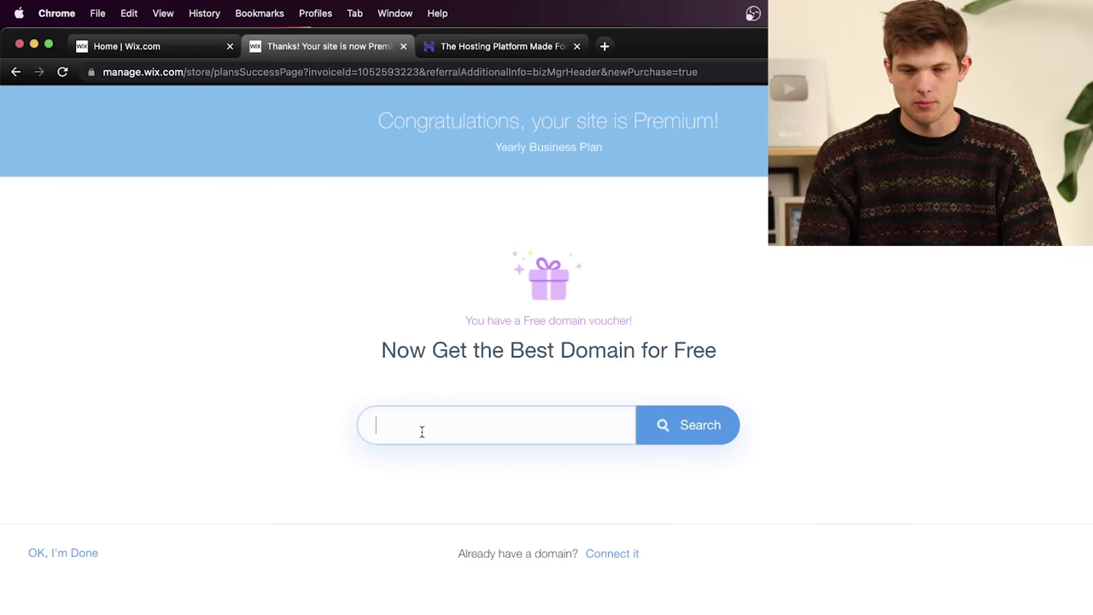
text(santrelin)
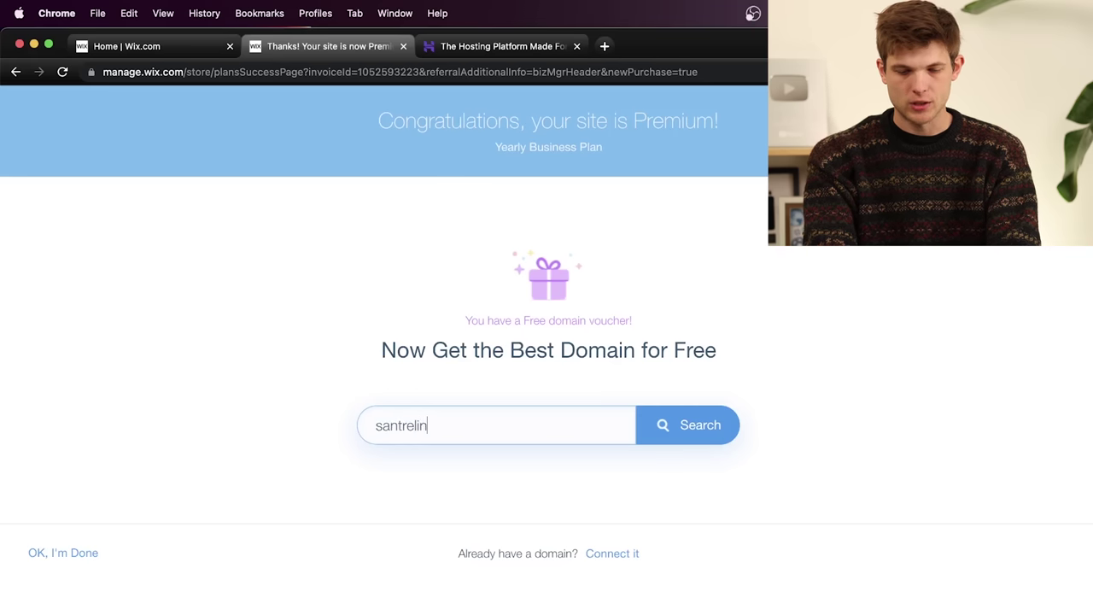
text(vesting)
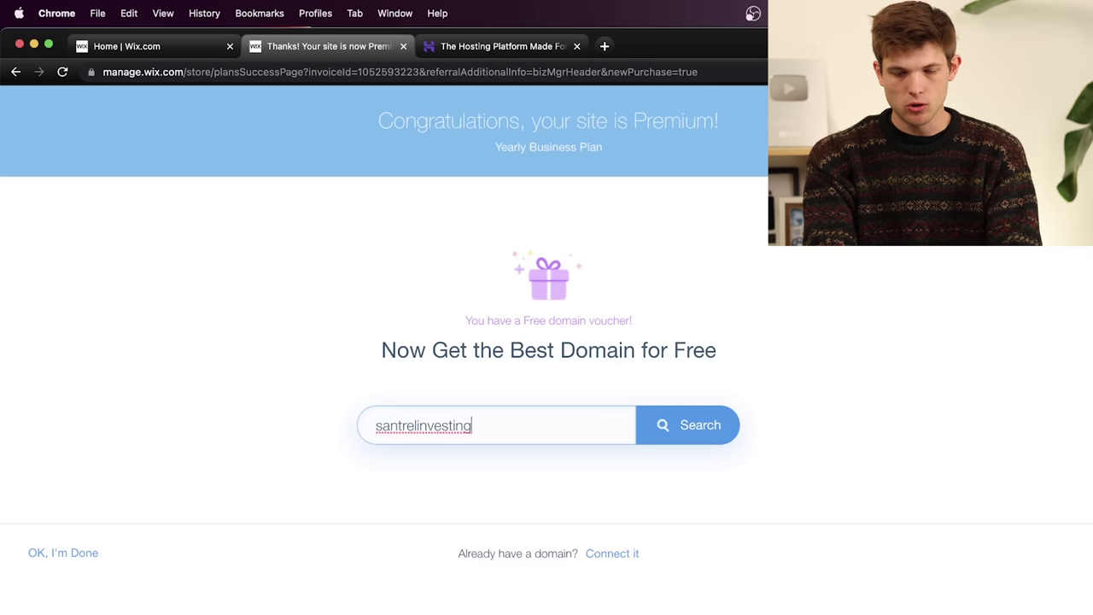
text(.com)
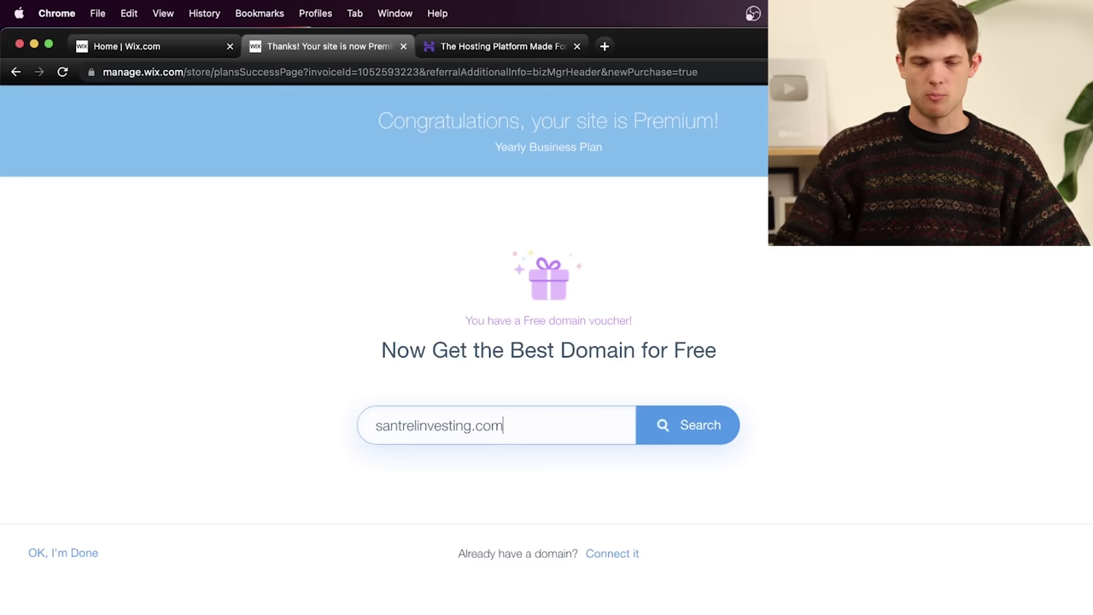
click(703, 417)
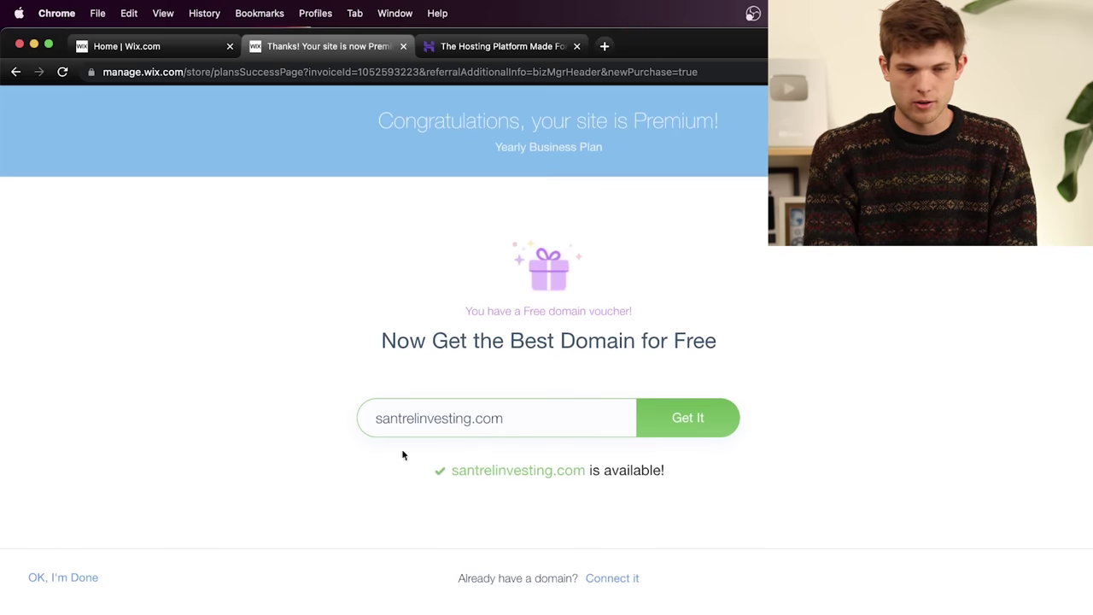
Leave the domain voucher page, close the Hostinger tab and open the Connect a Domain page from the site dashboard
click(72, 584)
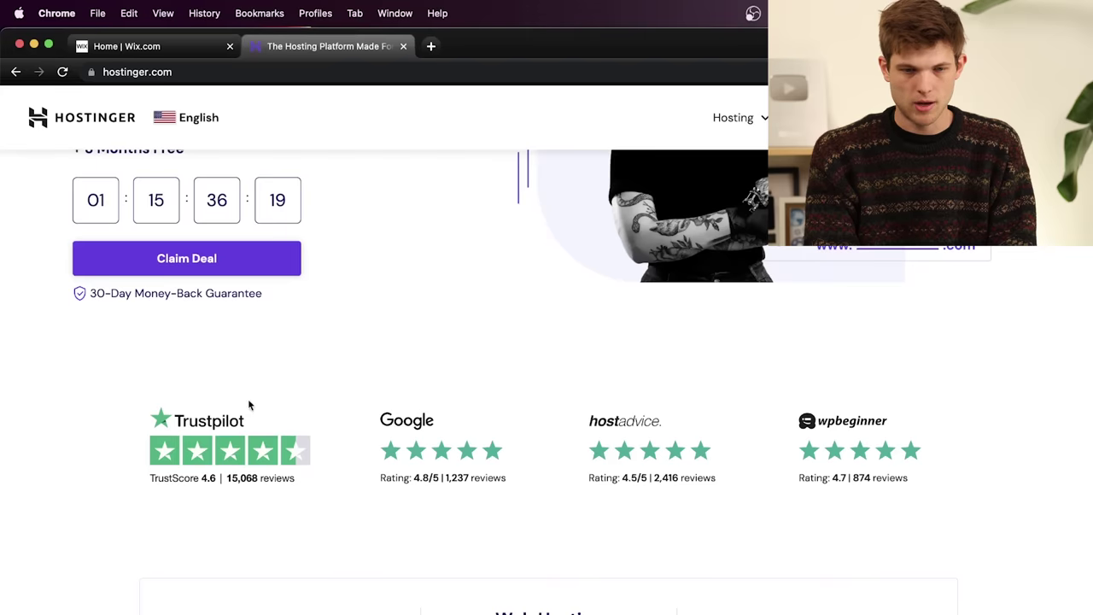
key(super+w)
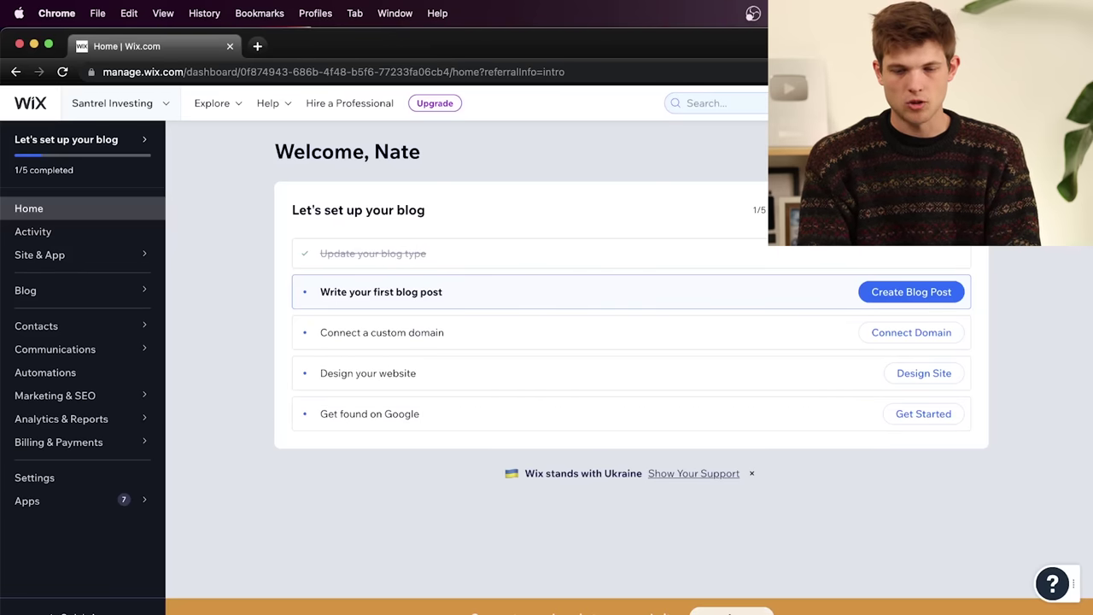
click(732, 612)
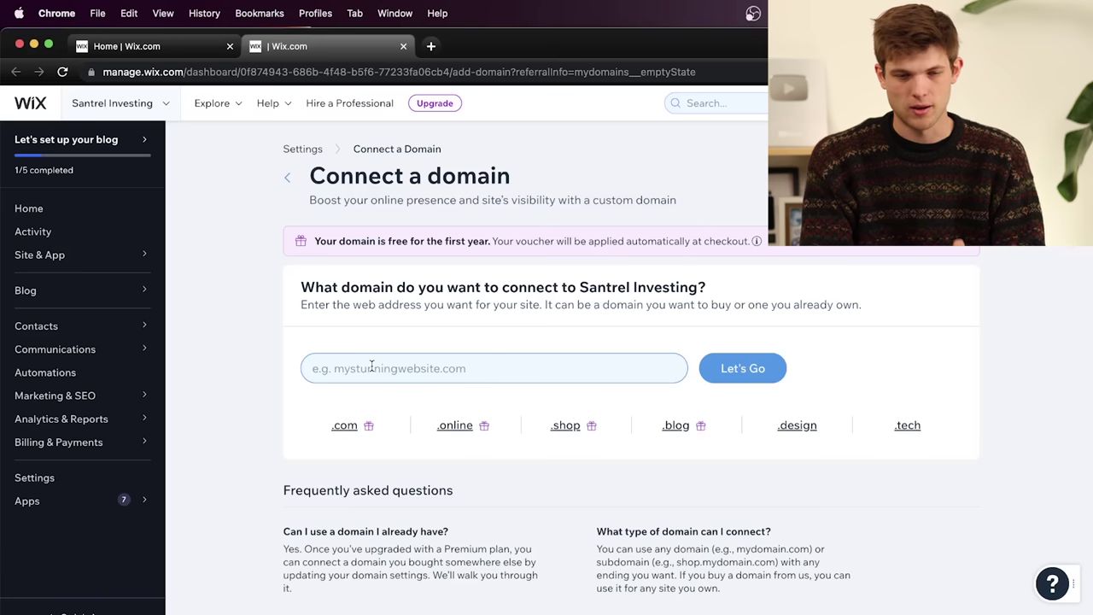
scroll(417, 383, down, 5)
scroll(417, 383, up, 5)
Enter santrelinvesting.com as the domain to connect to the site and check its availability
click(365, 365)
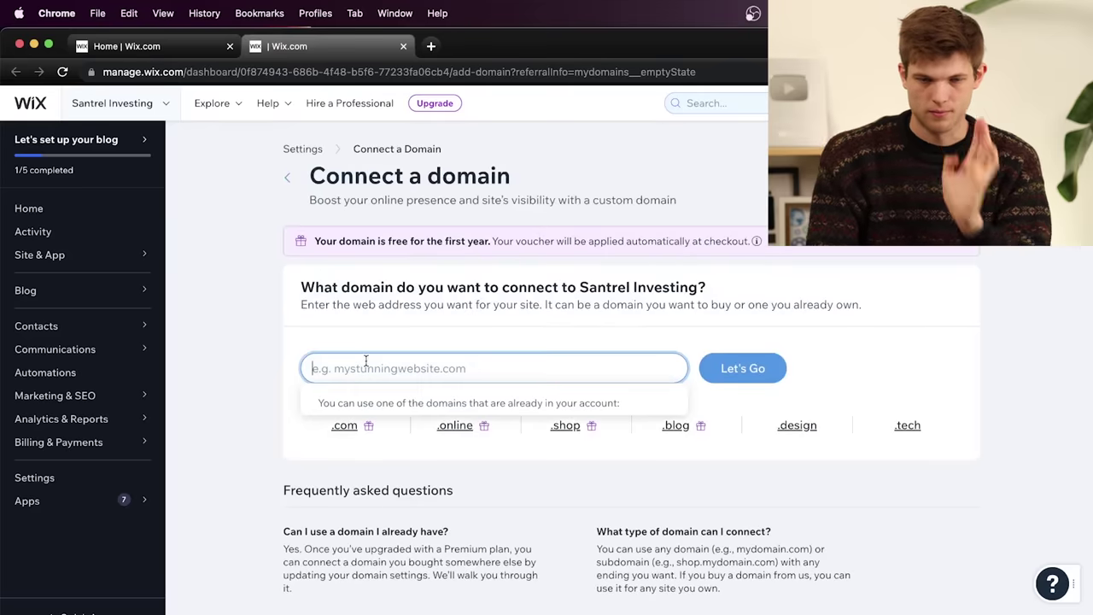
text(santre)
key(BackSpace)
key(BackSpace)
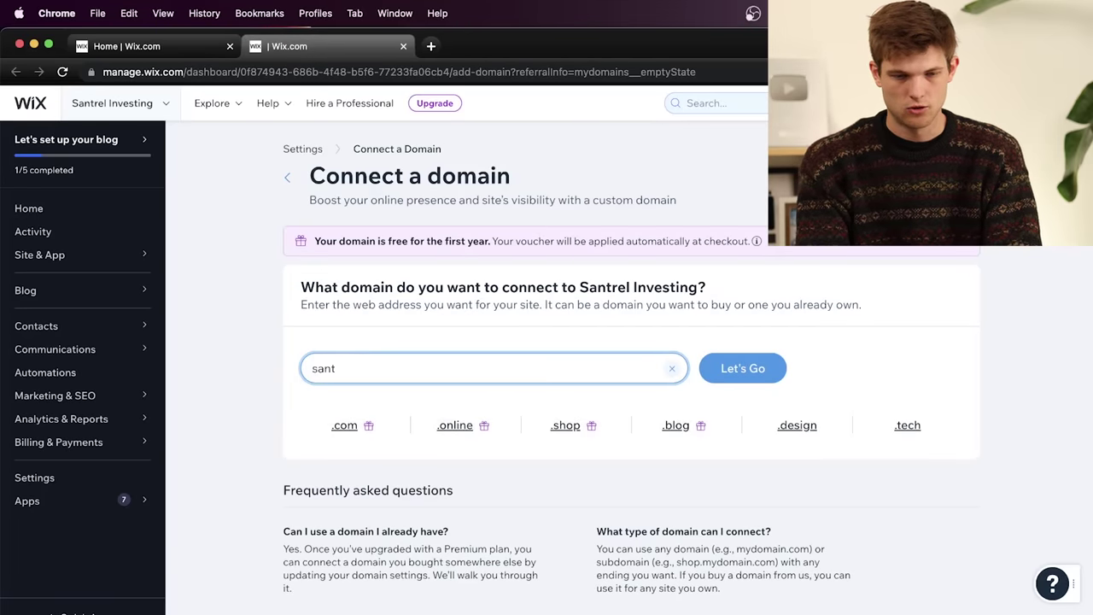
text(relin)
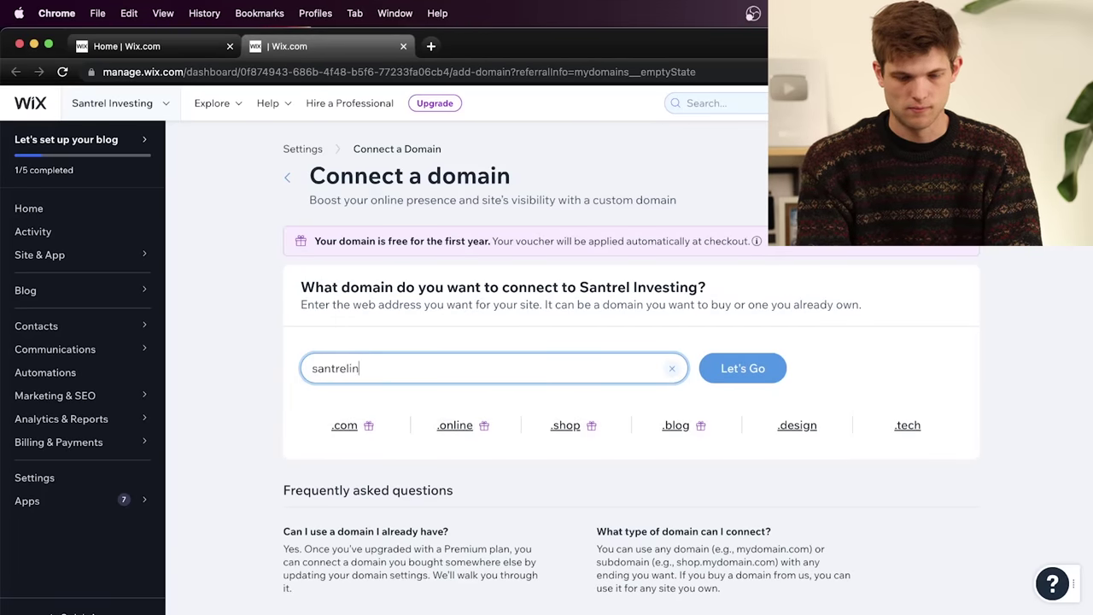
text(vesting;.com)
key(BackSpace)
key(BackSpace)
key(BackSpace)
key(BackSpace)
key(BackSpace)
text(.com)
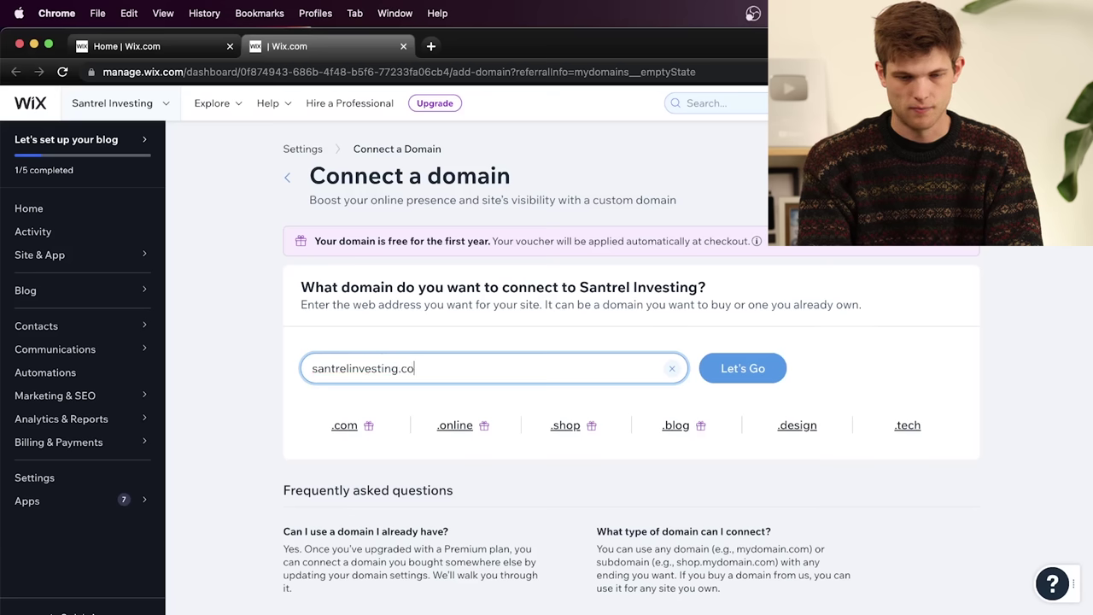
click(731, 384)
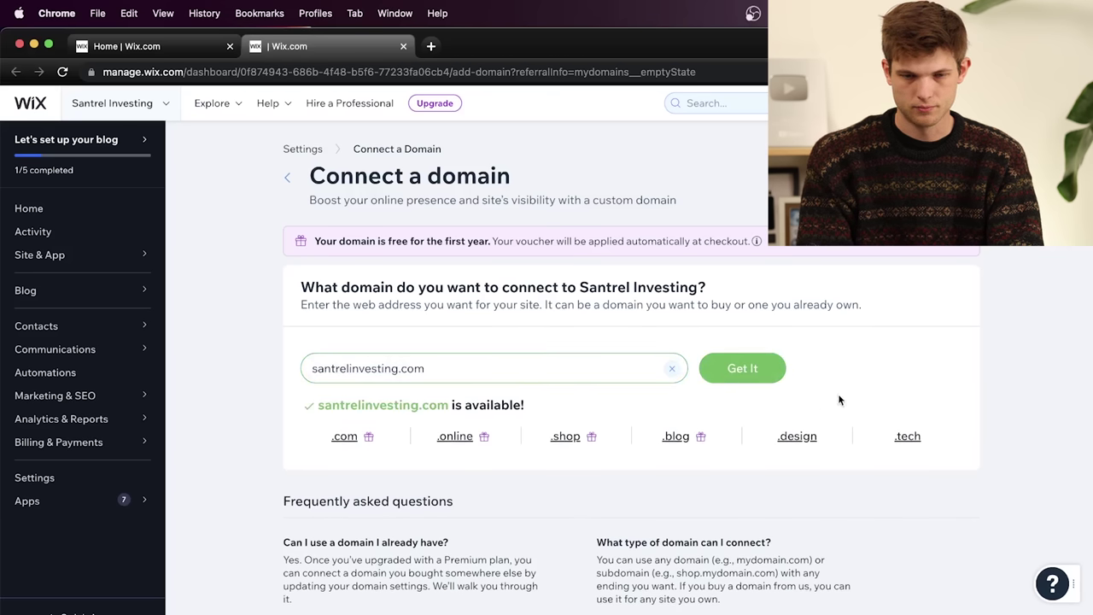
Start getting santrelinvesting.com, choose the 1 Year registration period and continue to the contact info
click(735, 369)
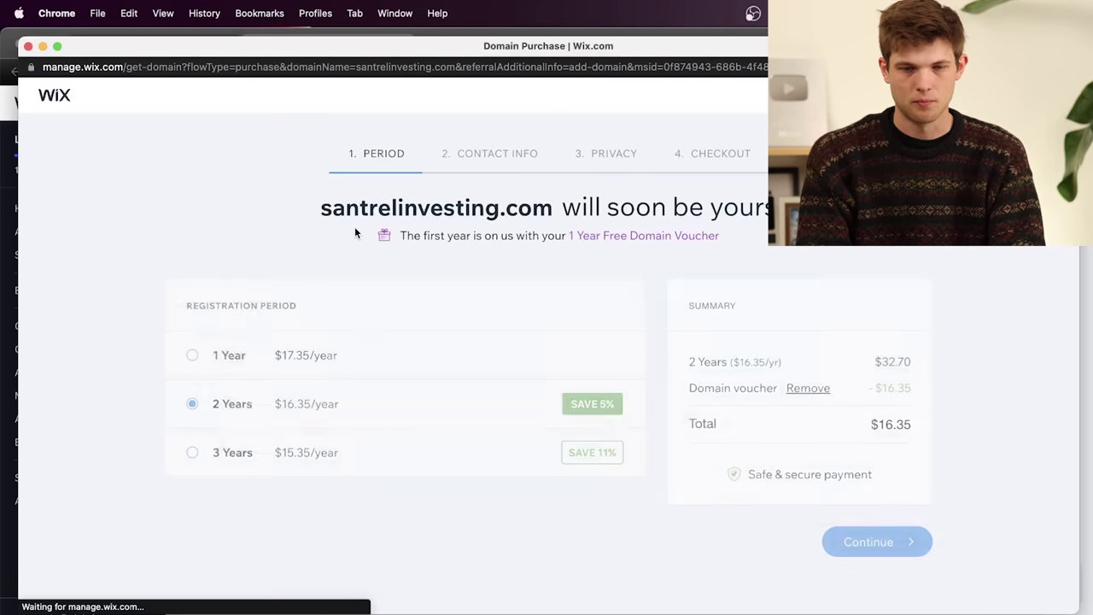
click(192, 357)
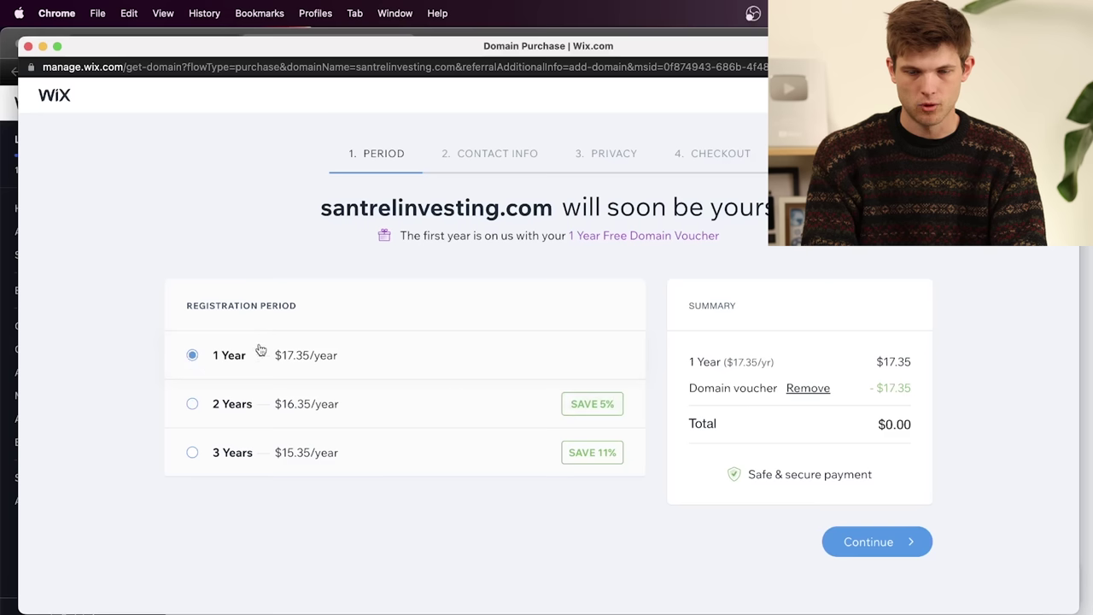
click(202, 409)
click(191, 356)
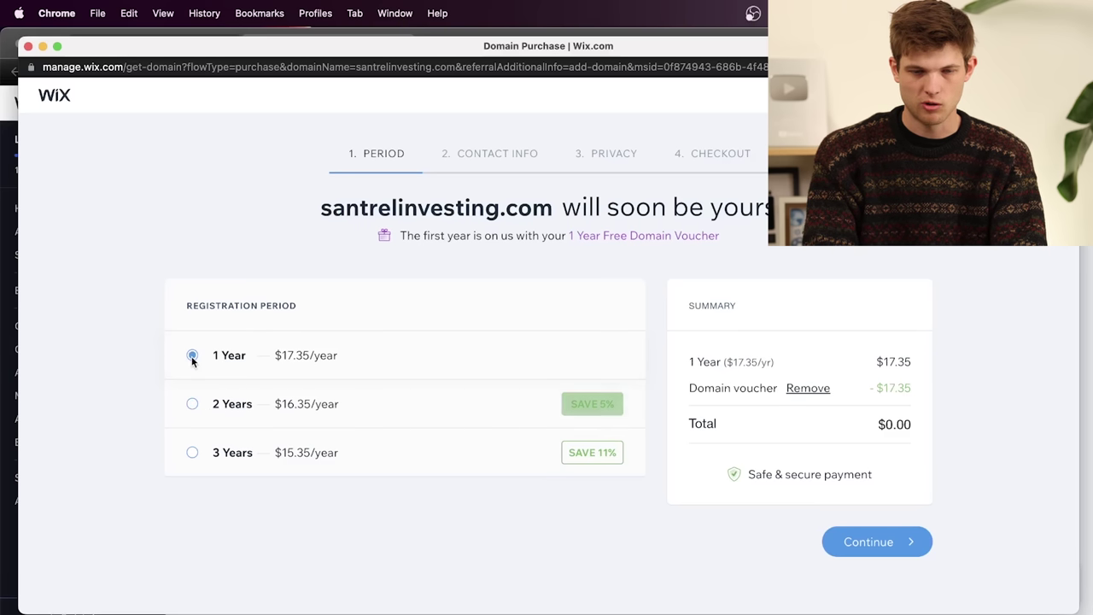
click(882, 538)
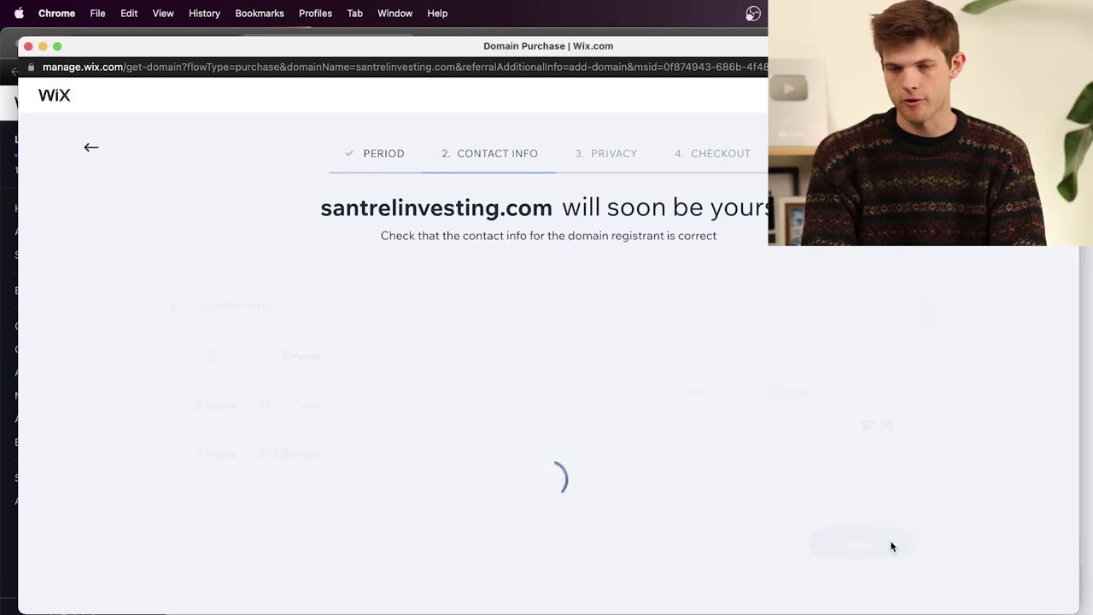
Accept the registrant contact info with Private Registration and submit the domain purchase using the saved payment method
scroll(537, 443, down, 3)
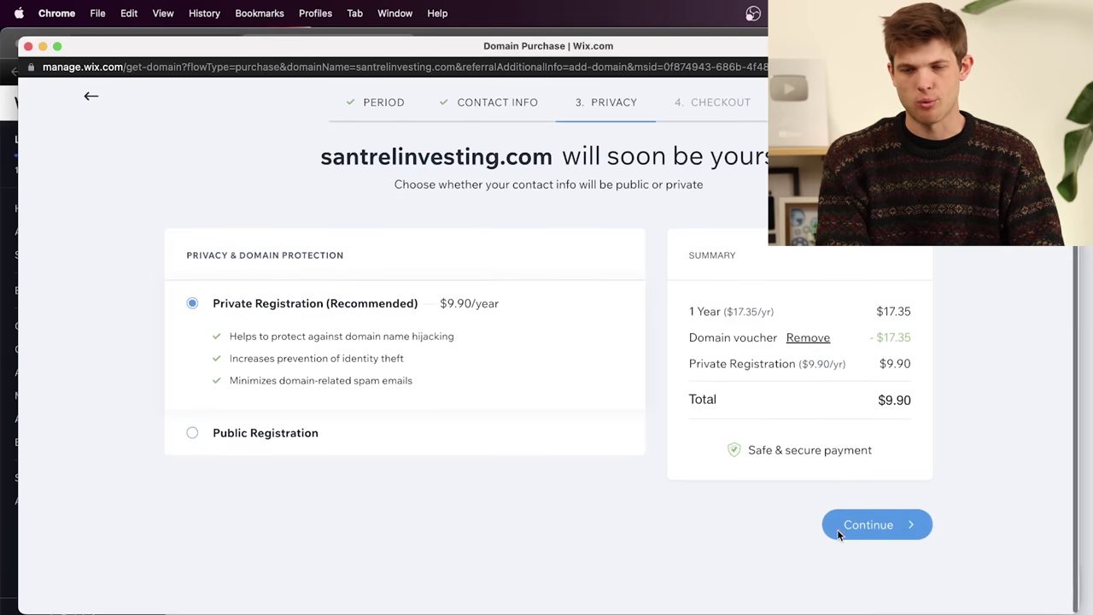
click(861, 571)
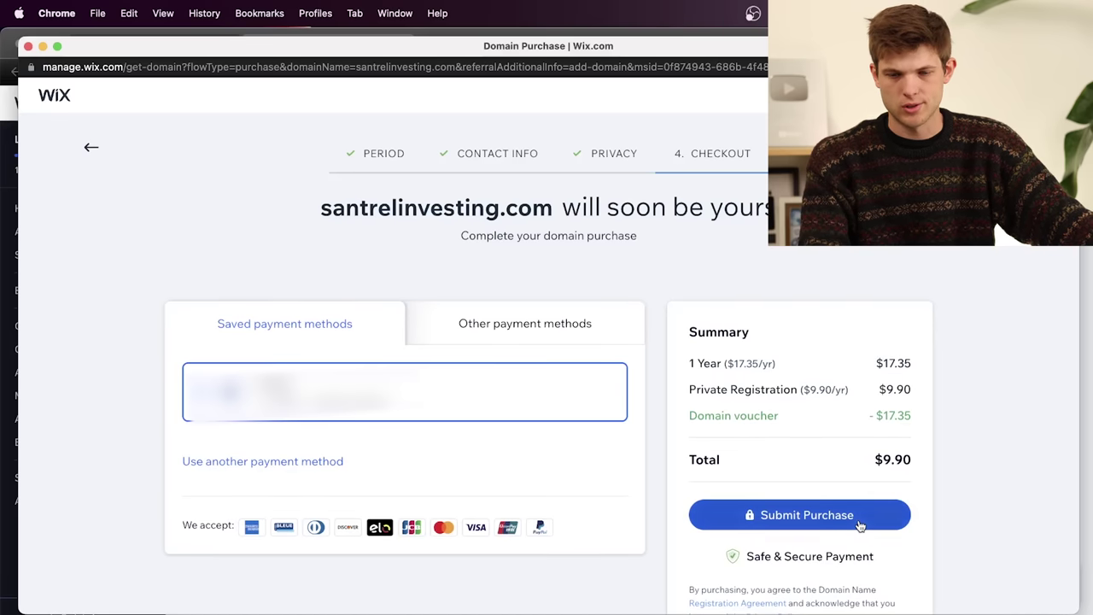
click(859, 521)
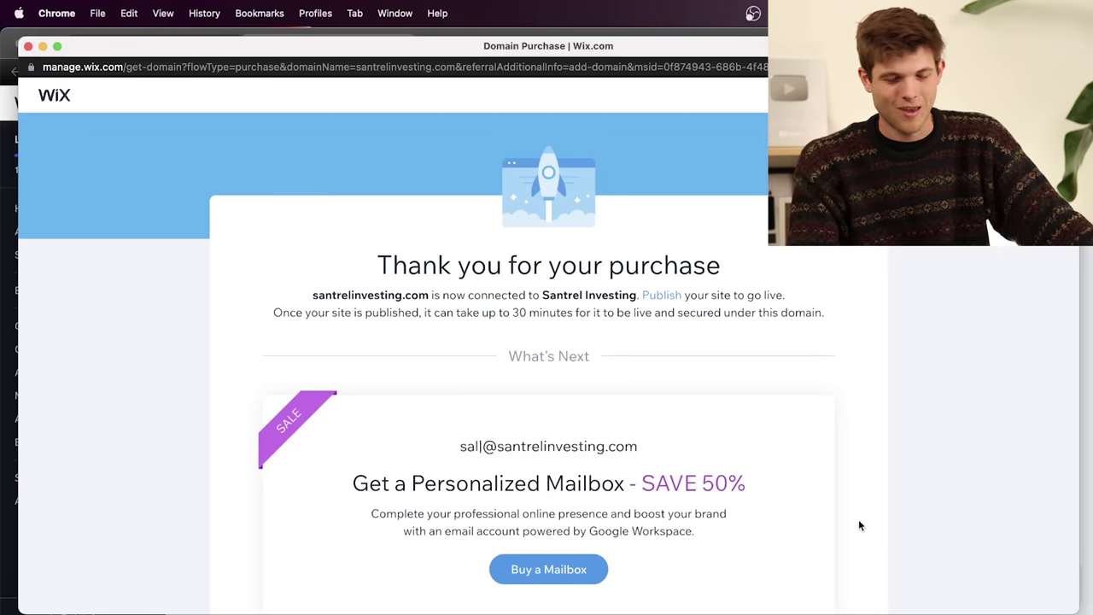
Examine the domain purchase confirmation page, including the personalized mailbox offer and the purchase summary
scroll(859, 525, down, 3)
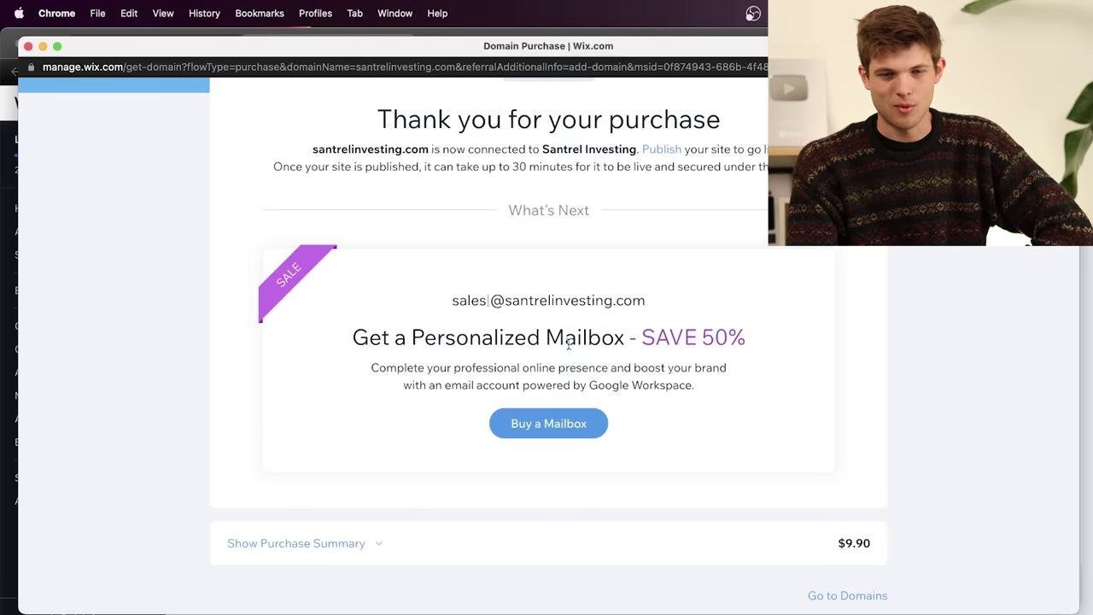
scroll(837, 448, down, 1)
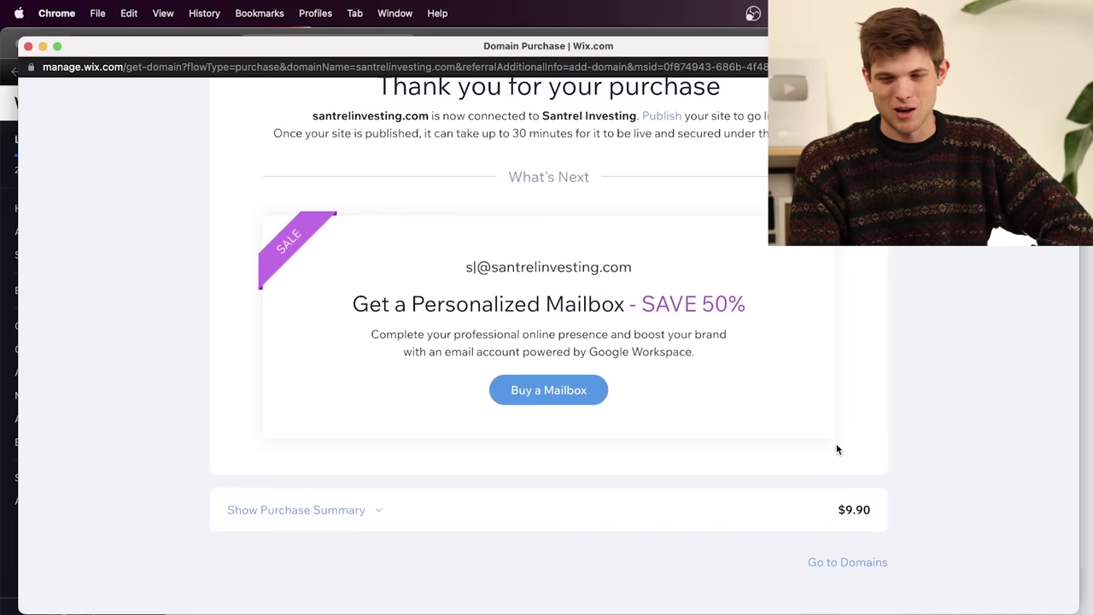
scroll(769, 445, up, 3)
scroll(766, 439, down, 3)
scroll(766, 439, down, 2)
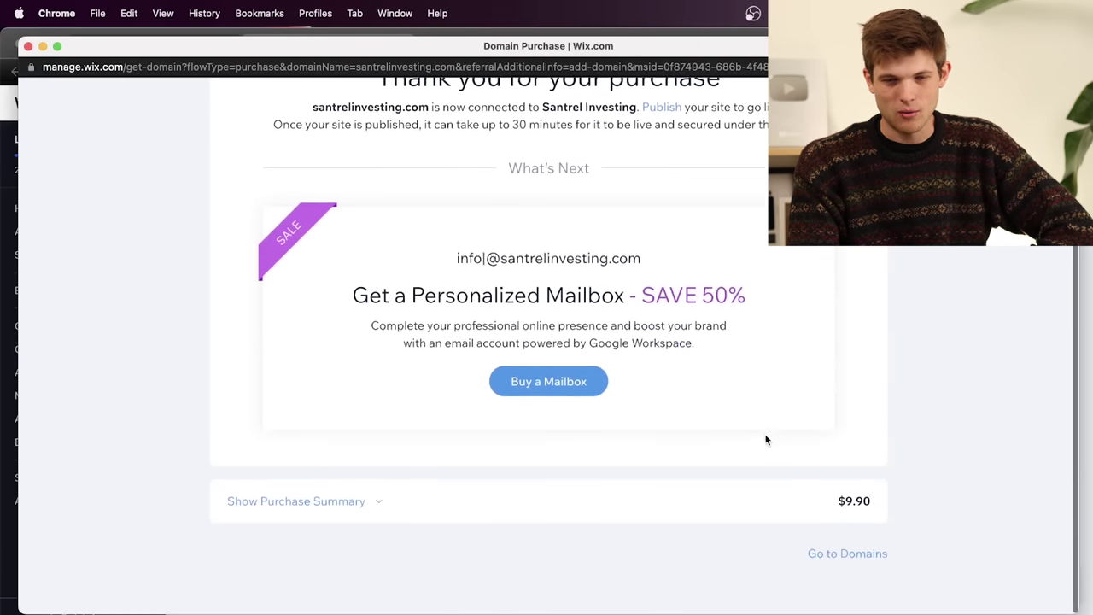
scroll(764, 439, up, 3)
scroll(929, 416, down, 3)
click(548, 386)
scroll(525, 357, down, 2)
scroll(525, 357, down, 1)
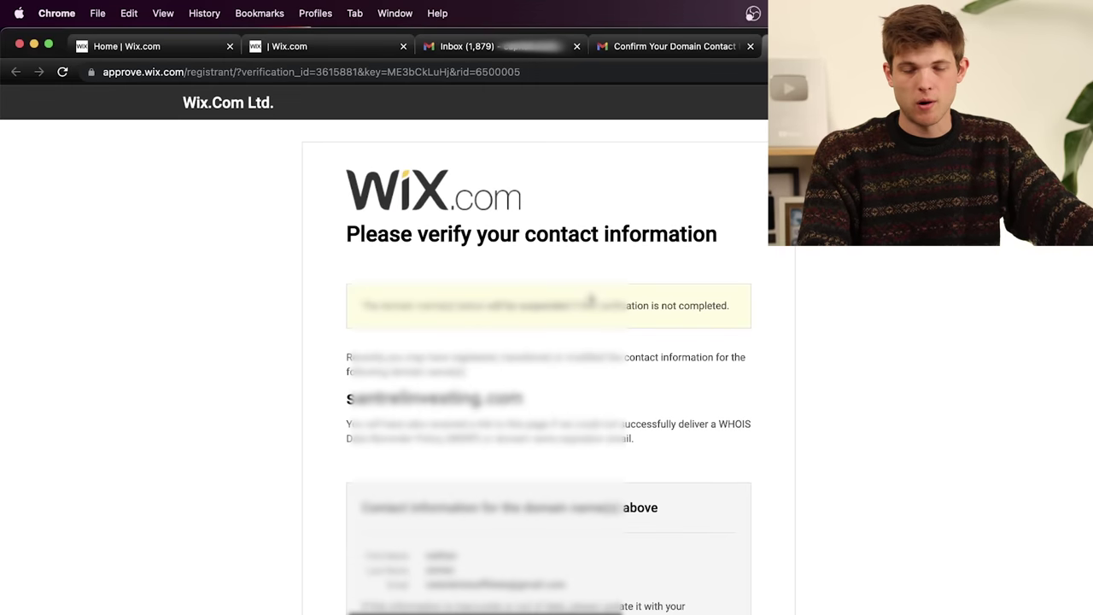
Verify the contact information for santrelinvesting.com, then return to the Wix dashboard tab and reload it
scroll(591, 301, down, 7)
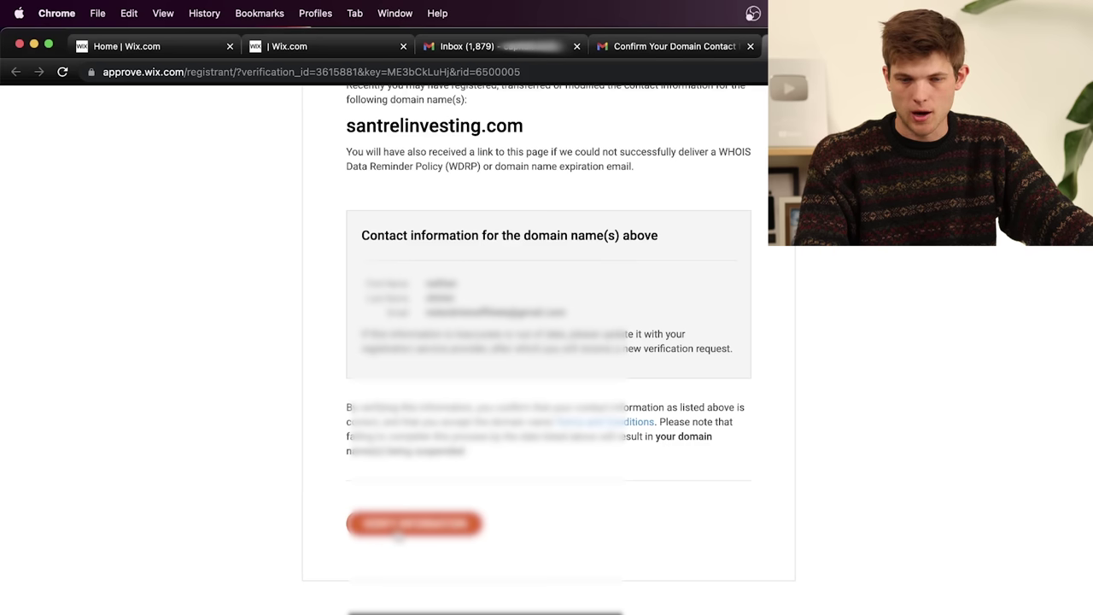
click(398, 530)
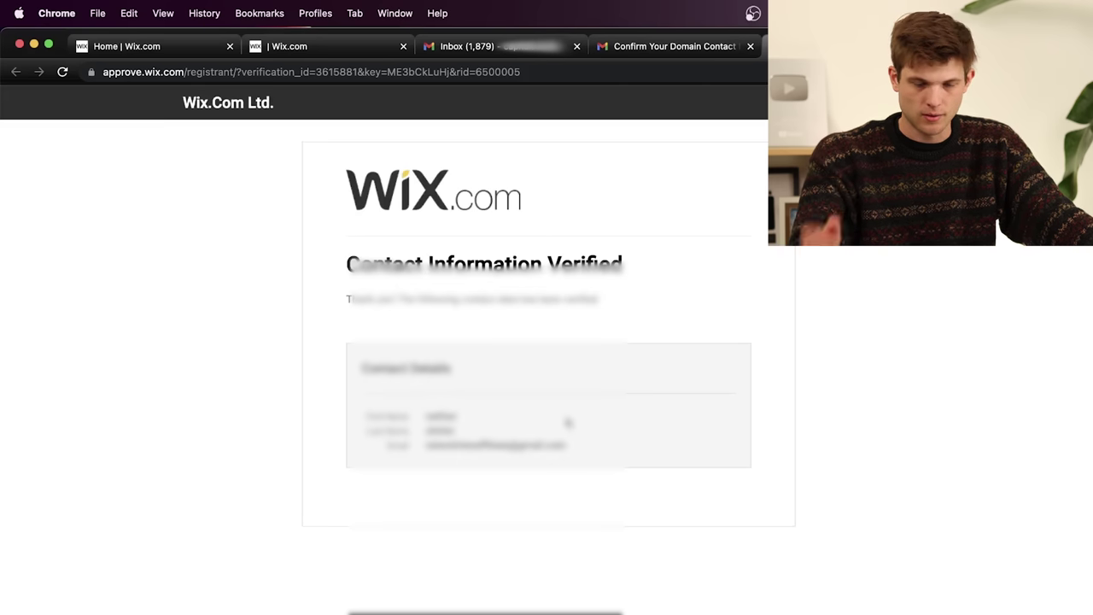
click(346, 51)
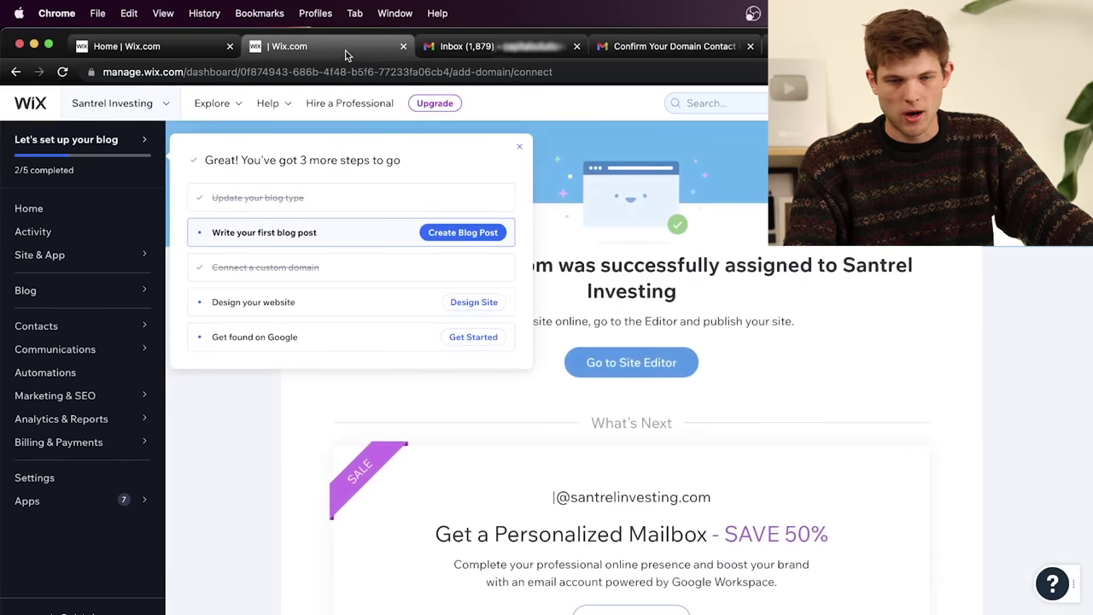
click(62, 71)
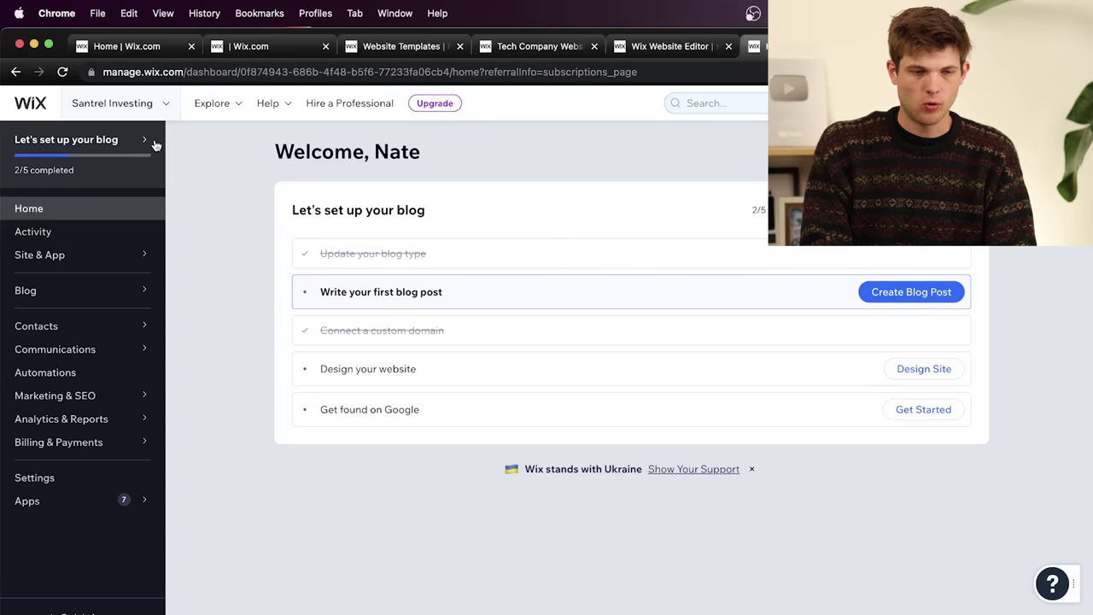
Create the first blog post from the setup checklist and title it "M1 Finance vs Fidelity: Best Investing Apps 2023"
click(125, 151)
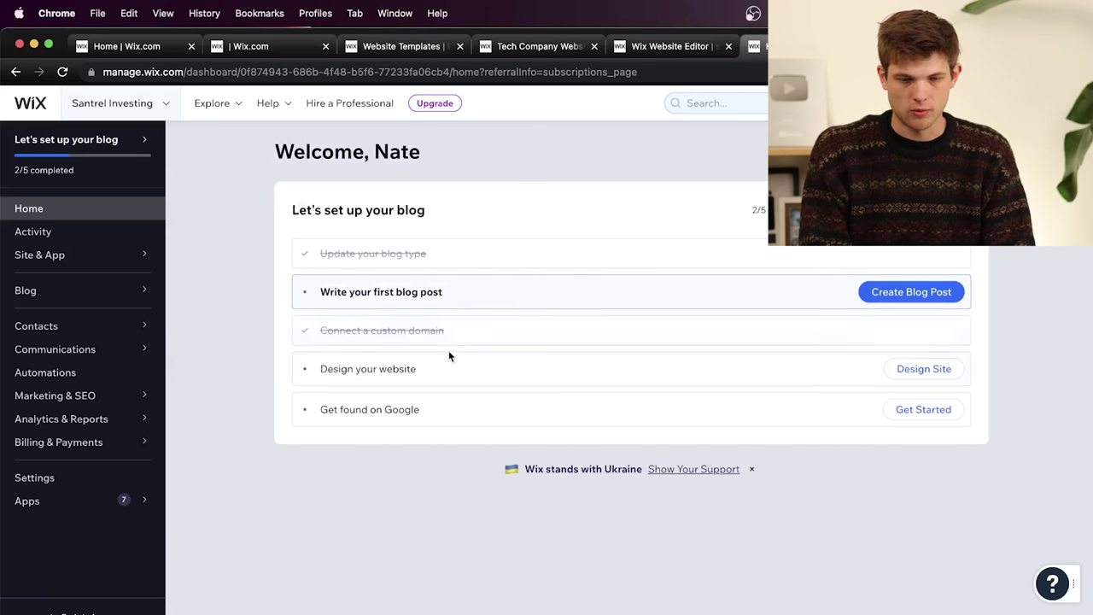
click(863, 288)
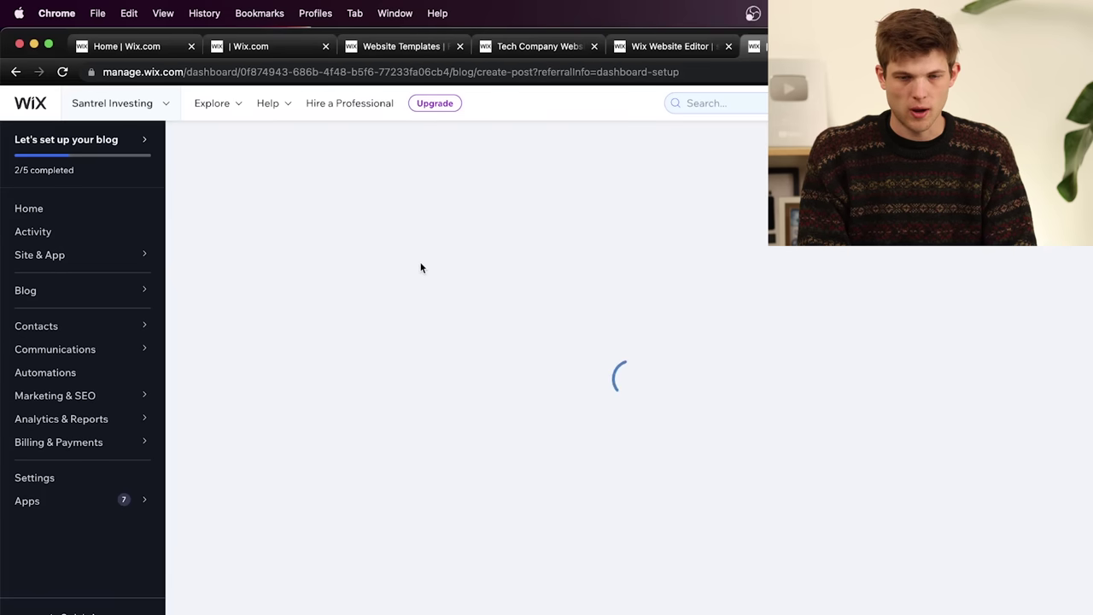
click(422, 232)
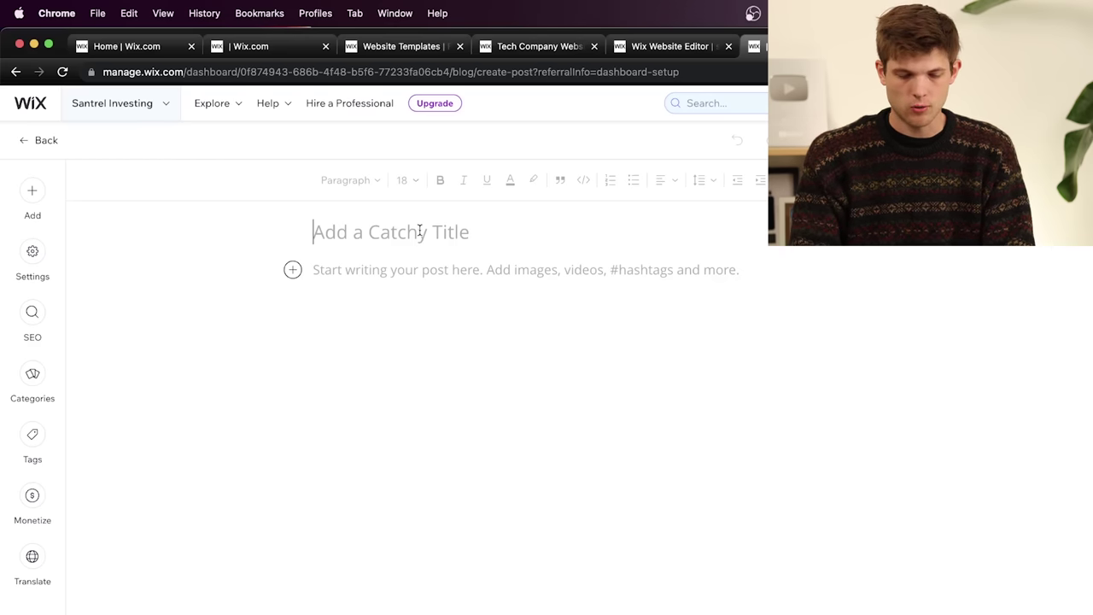
click(419, 232)
text(M1 Fin)
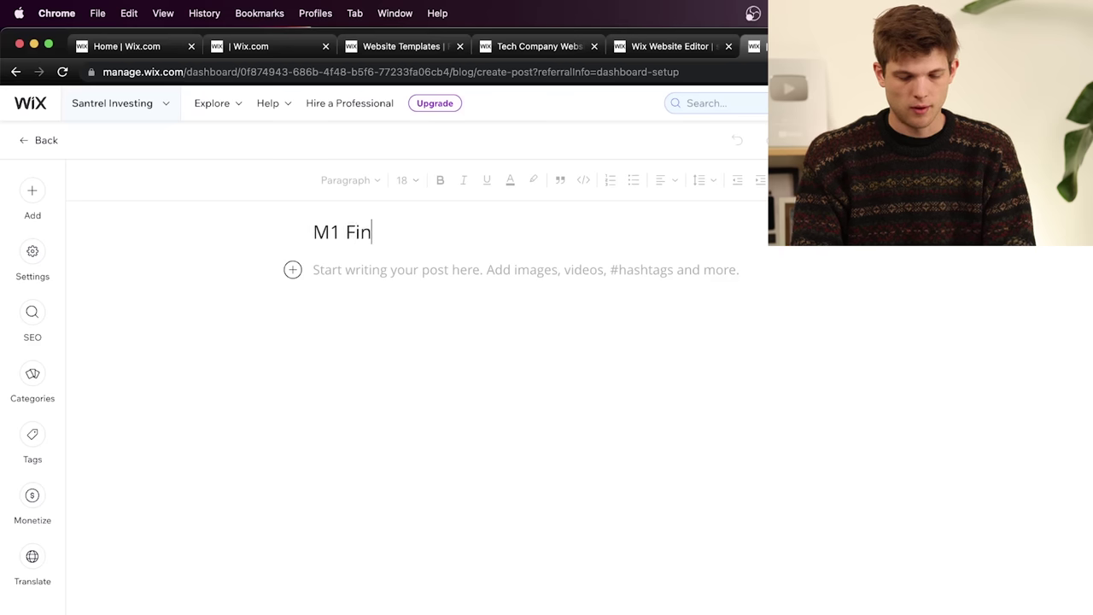
text(ance vs Fidelity: Best Investing Apps )
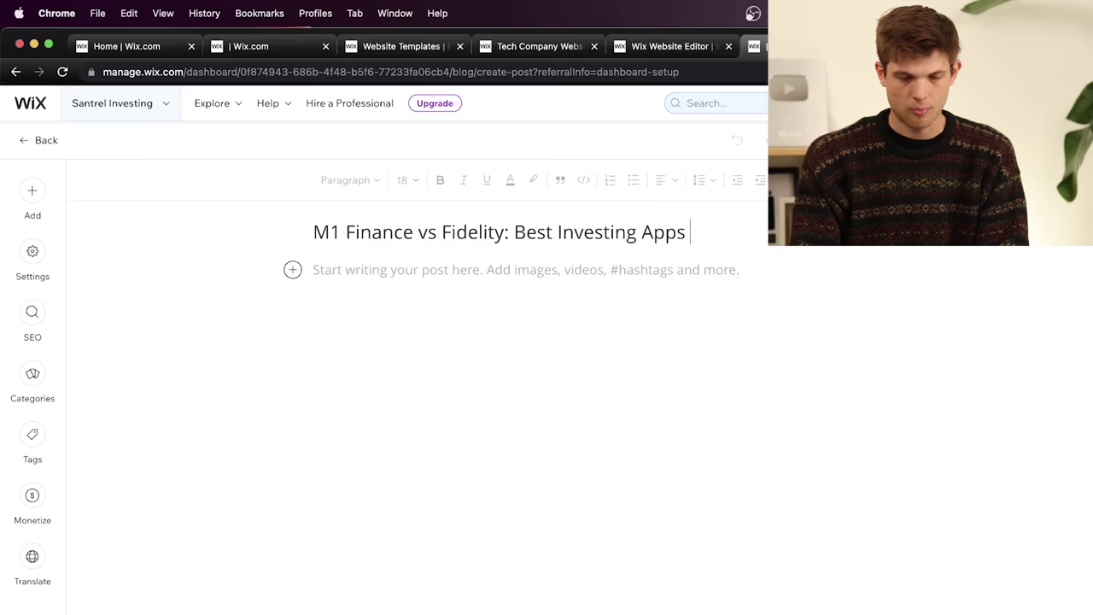
text(2023)
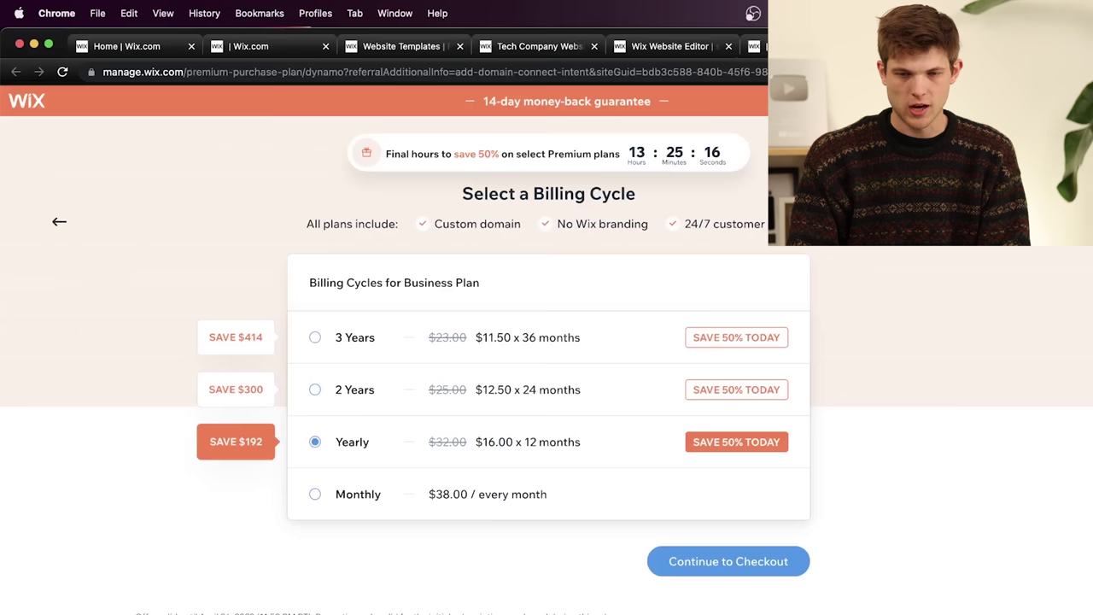
Search Google for chatgpt, leaving the billing cycle page, and open ChatGPT from OpenAI's introduction page
key(super+l)
text(chat)
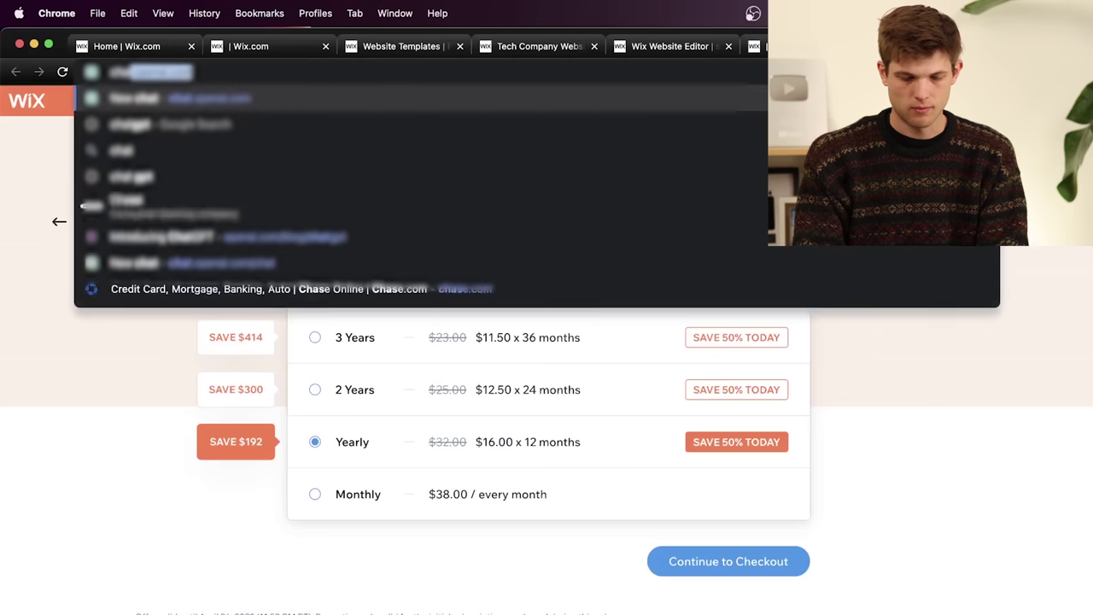
key(Return)
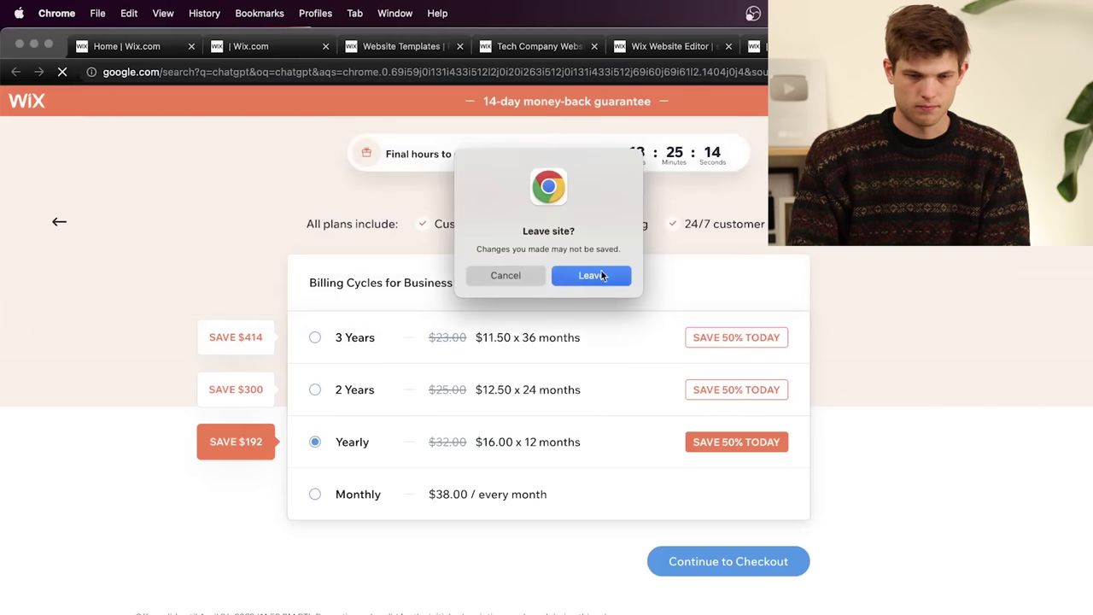
click(594, 276)
click(158, 265)
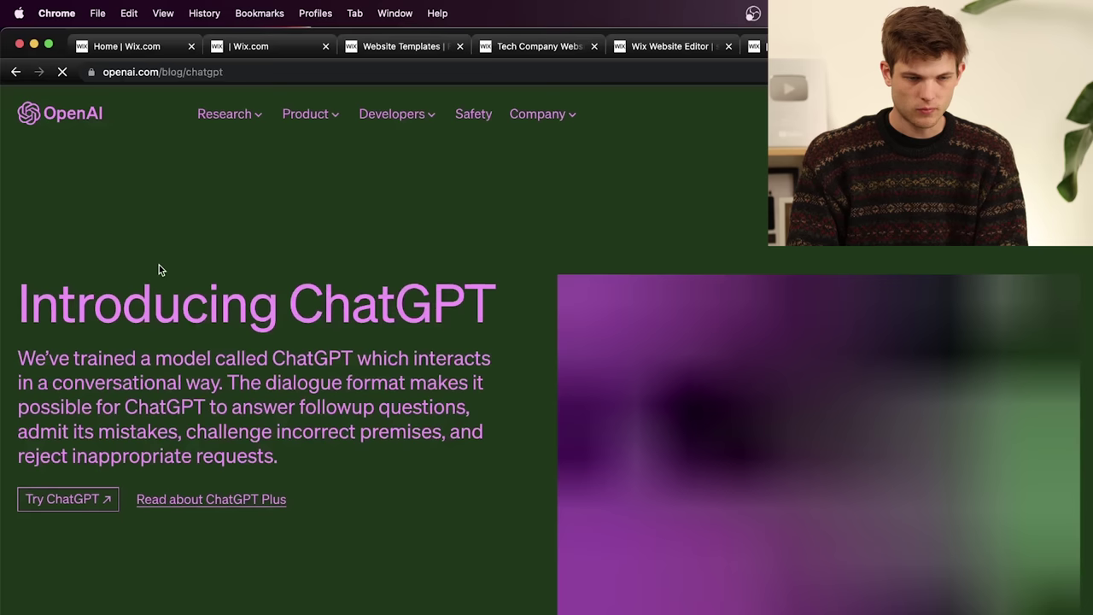
click(75, 502)
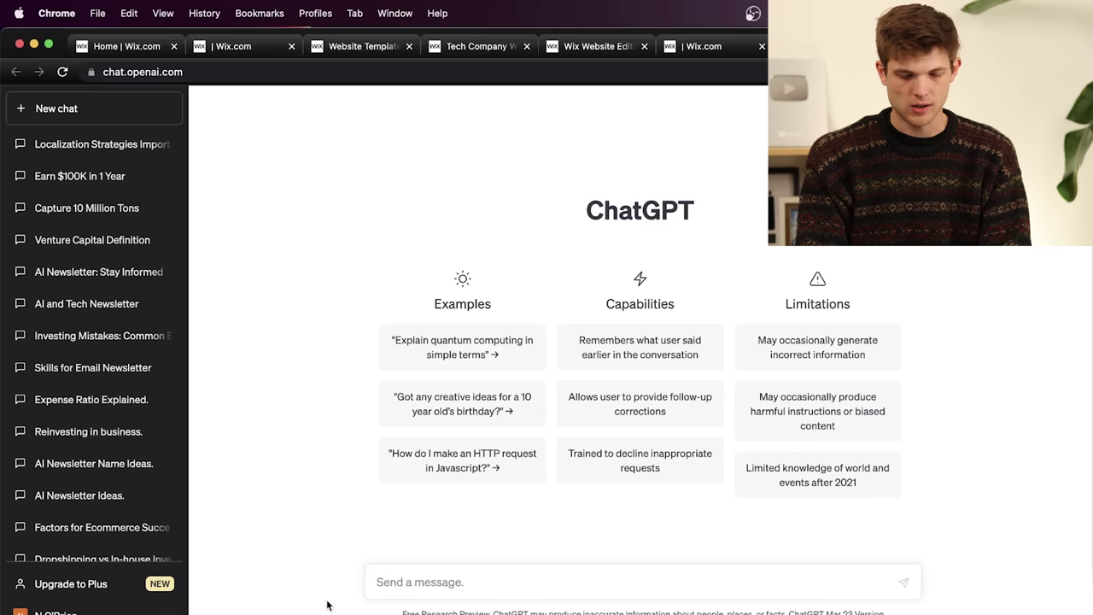
Return to the Wix blog post editor and copy the post's full title
click(700, 46)
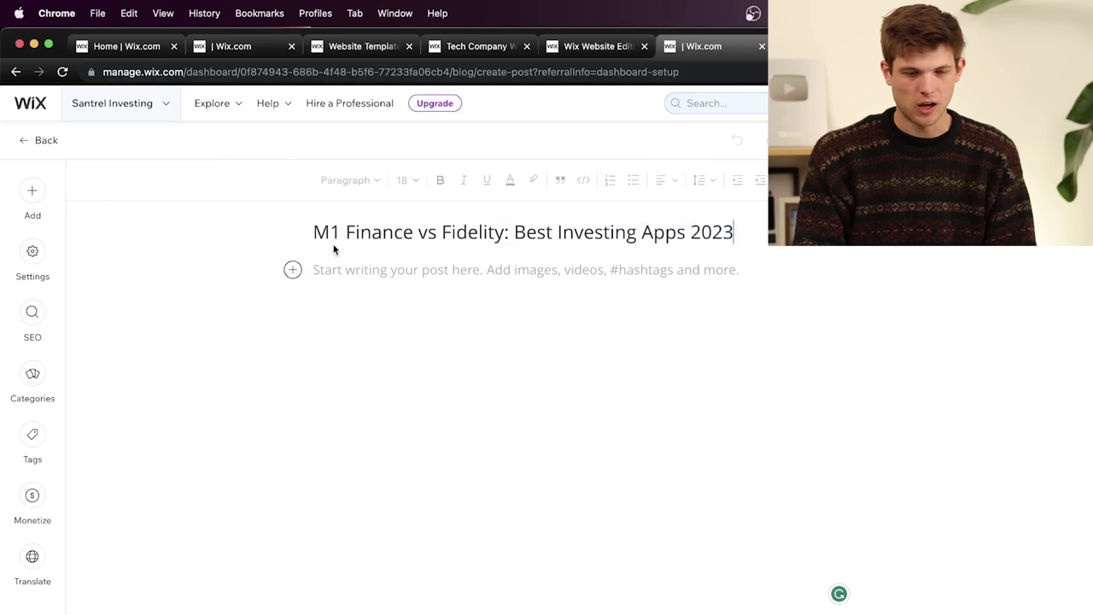
drag(735, 231, 306, 230)
key(super+c)
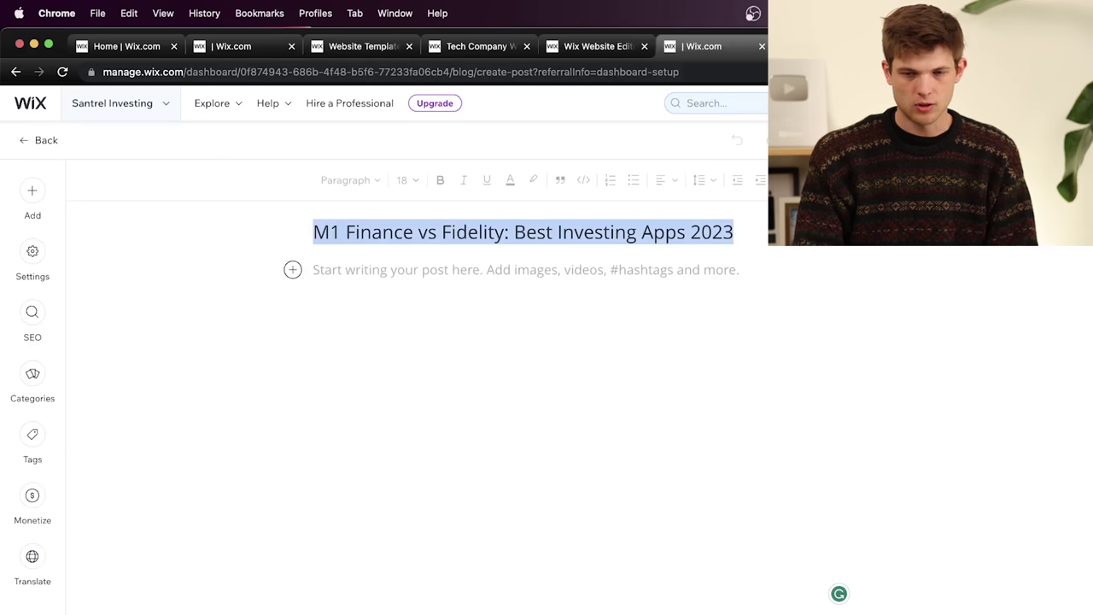
Switch to ChatGPT and submit the prompt "write a blog article for this topic: M1 Finance vs Fidelity"
key(ctrl+Tab)
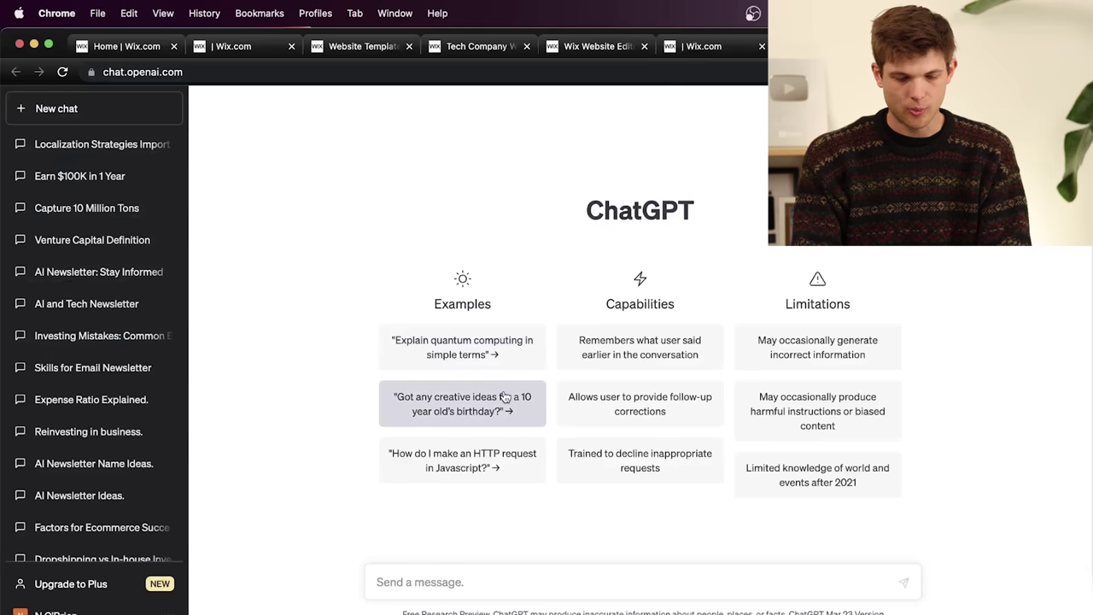
text(W)
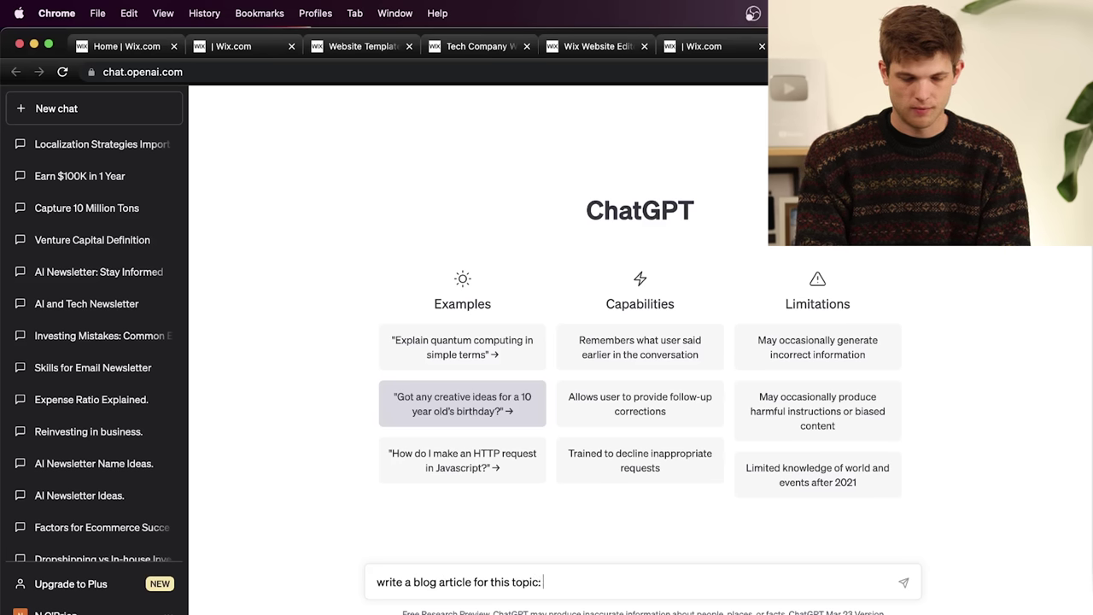
key(super+v)
drag(794, 582, 652, 581)
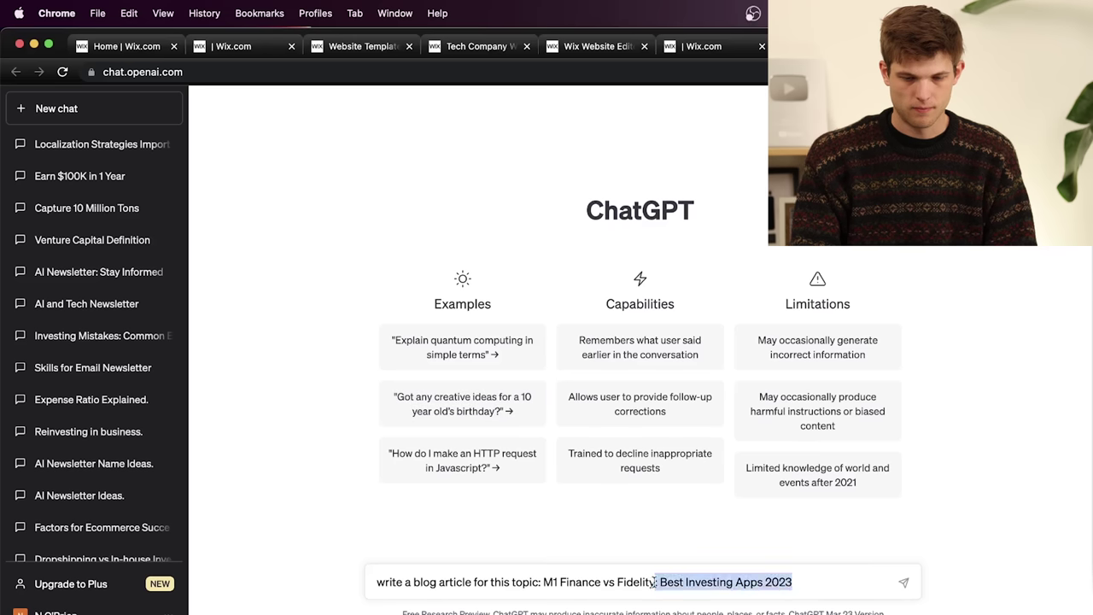
key(BackSpace)
key(Return)
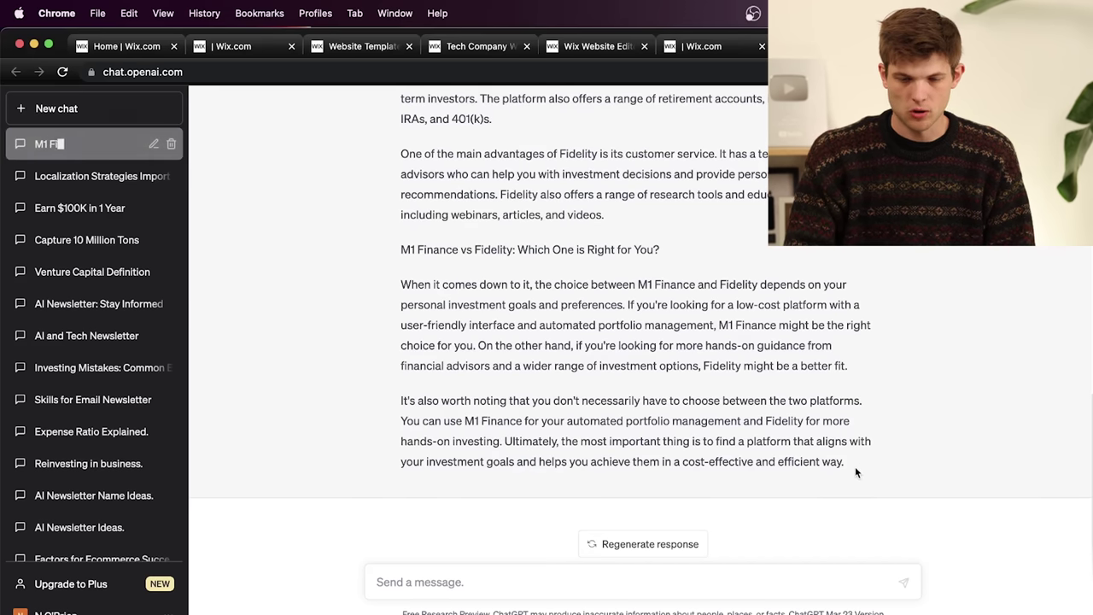
Copy ChatGPT's entire article and paste it into the body of the Wix blog post
drag(858, 462, 393, 181)
key(super+c)
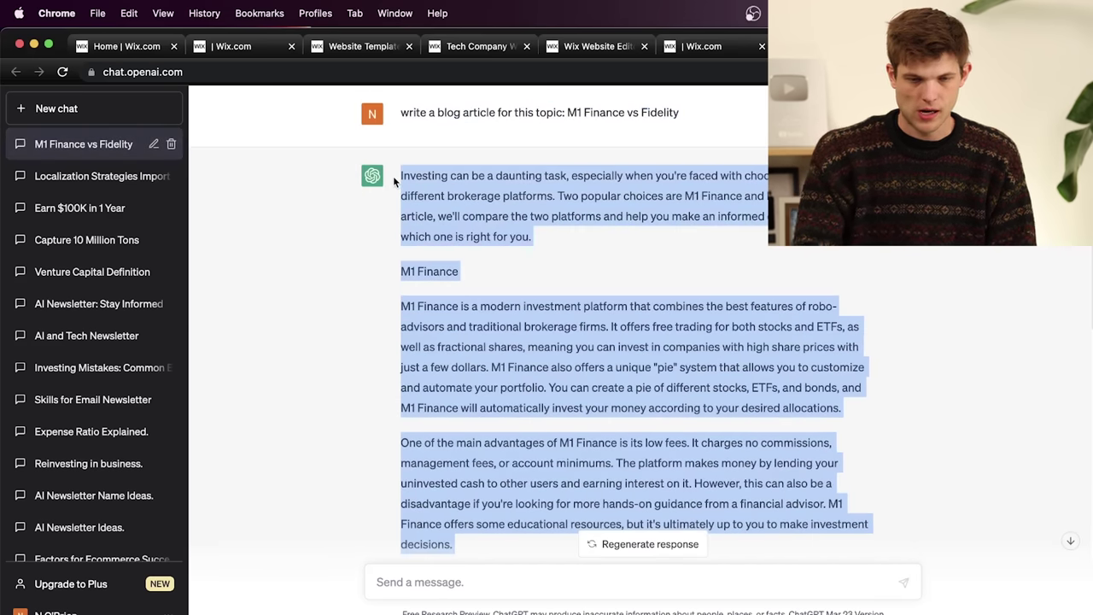
key(ctrl+shift+Tab)
key(ctrl+shift+Tab)
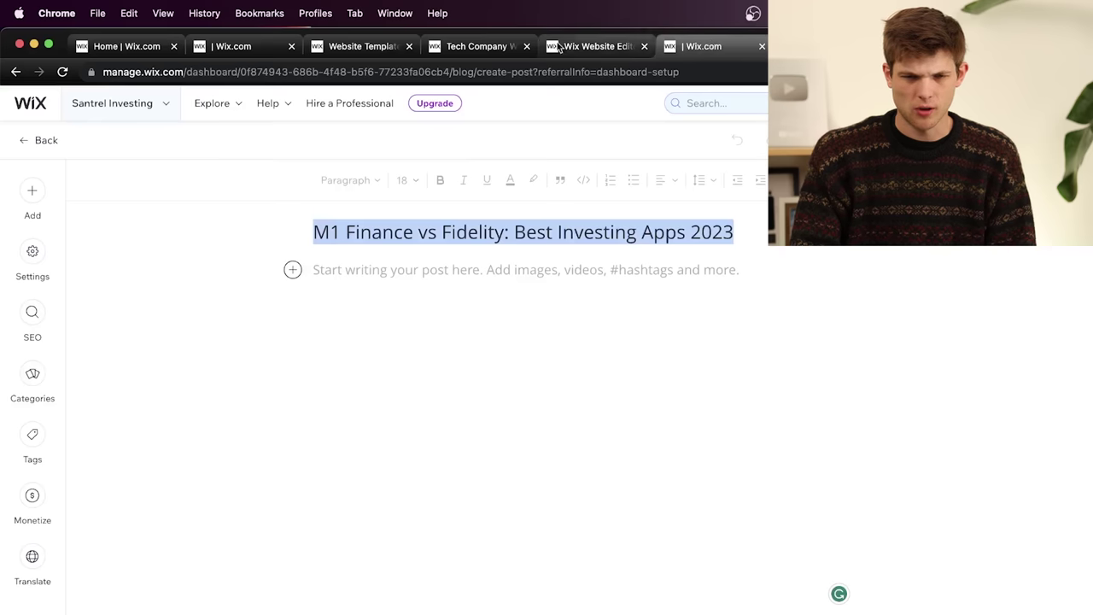
click(500, 315)
key(super+v)
Put a blank line before and after the "M1 Finance" subheading in the post and make the subheading bold
scroll(638, 316, up, 5)
click(462, 343)
key(Return)
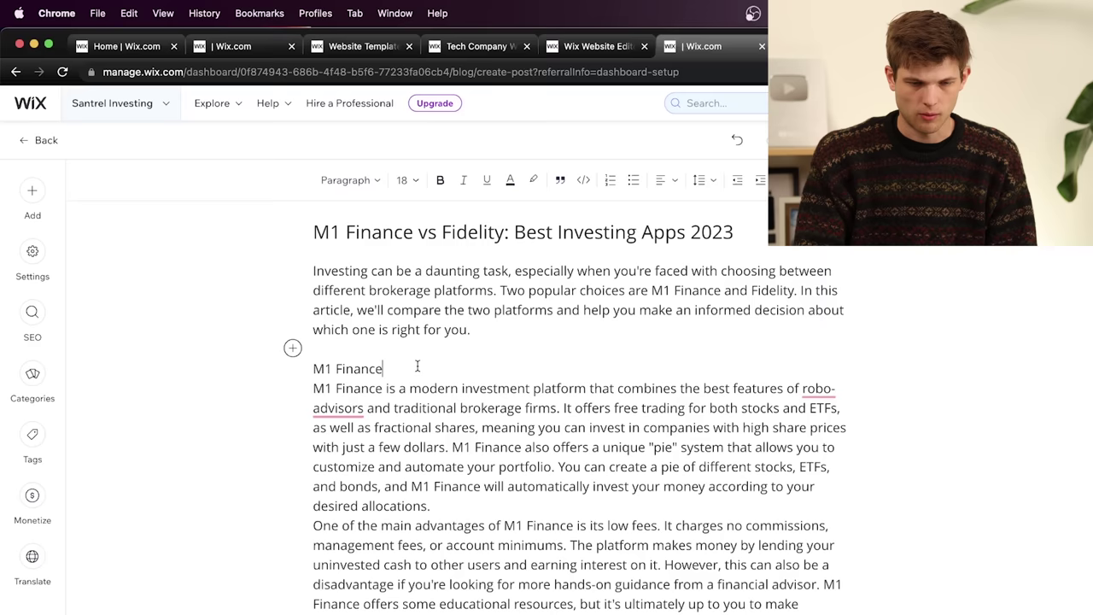
key(Return)
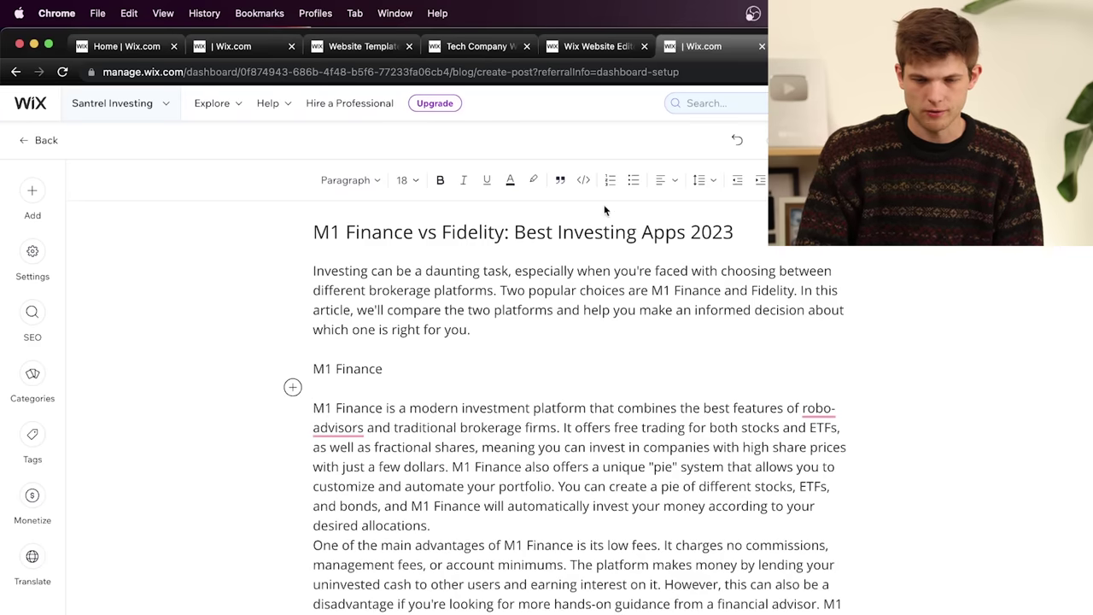
drag(388, 363, 298, 367)
click(439, 180)
click(845, 309)
Check the rest of the pasted article down to its end and publish the blog post
scroll(749, 358, down, 10)
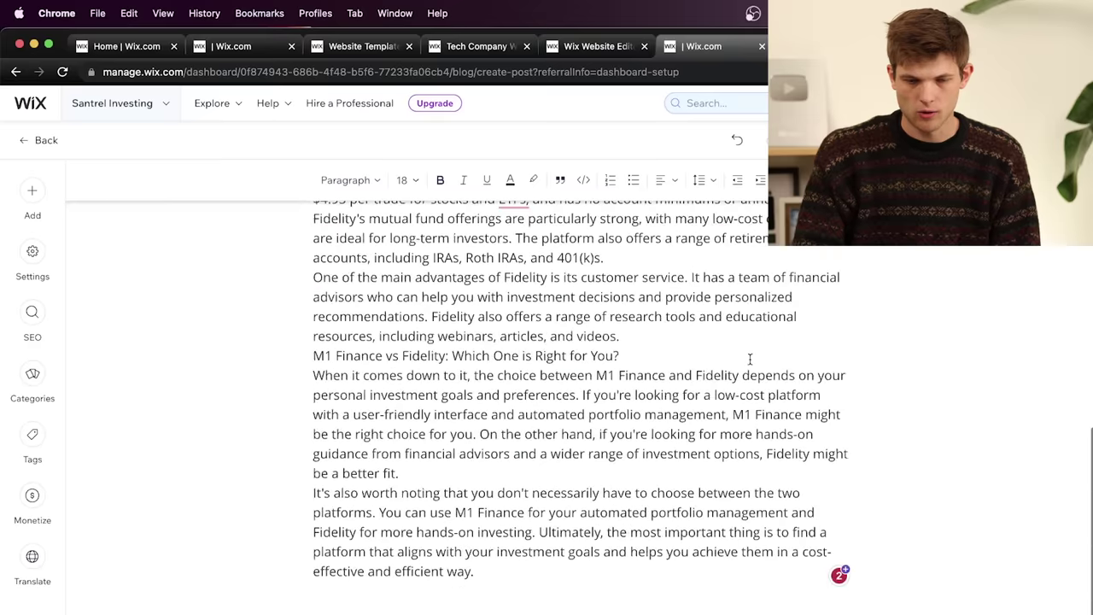
scroll(646, 361, up, 10)
click(428, 231)
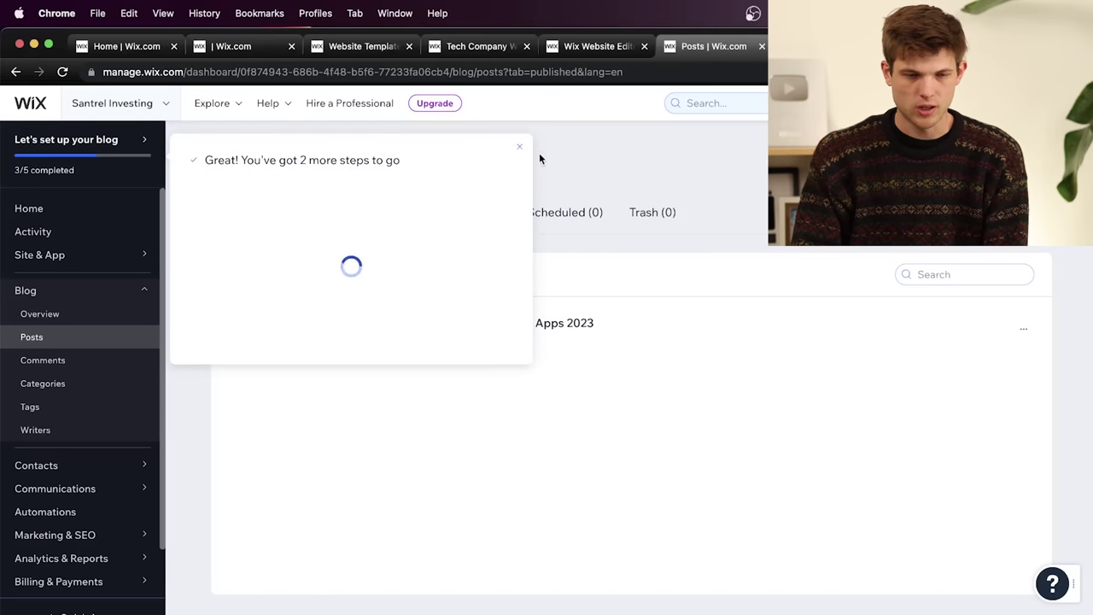
Start designing the website from the blog setup checklist, choosing to let Wix create the site
click(520, 146)
click(145, 151)
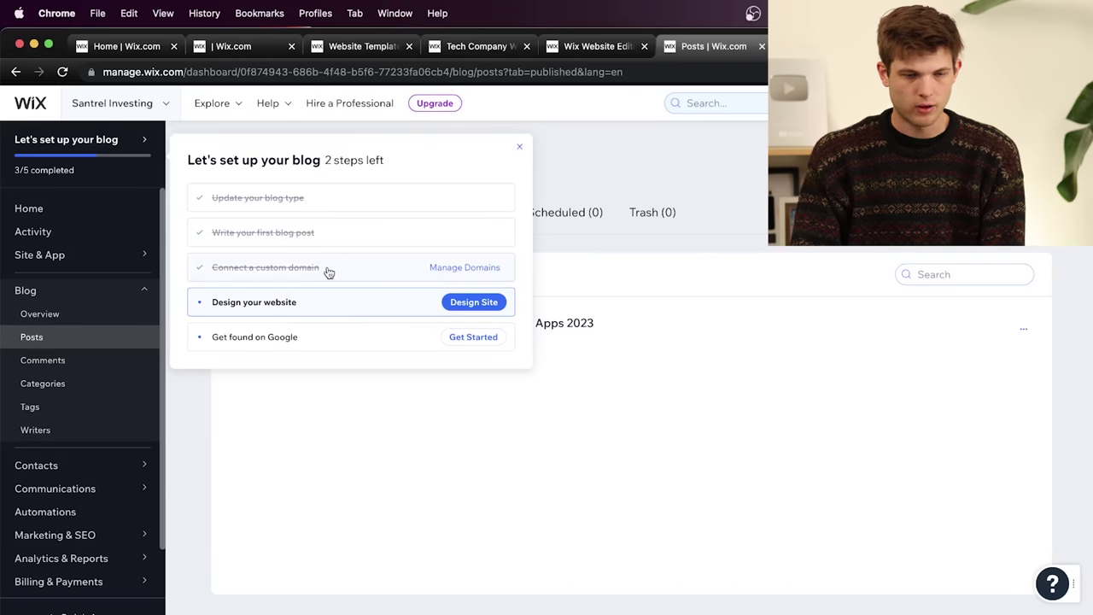
click(459, 307)
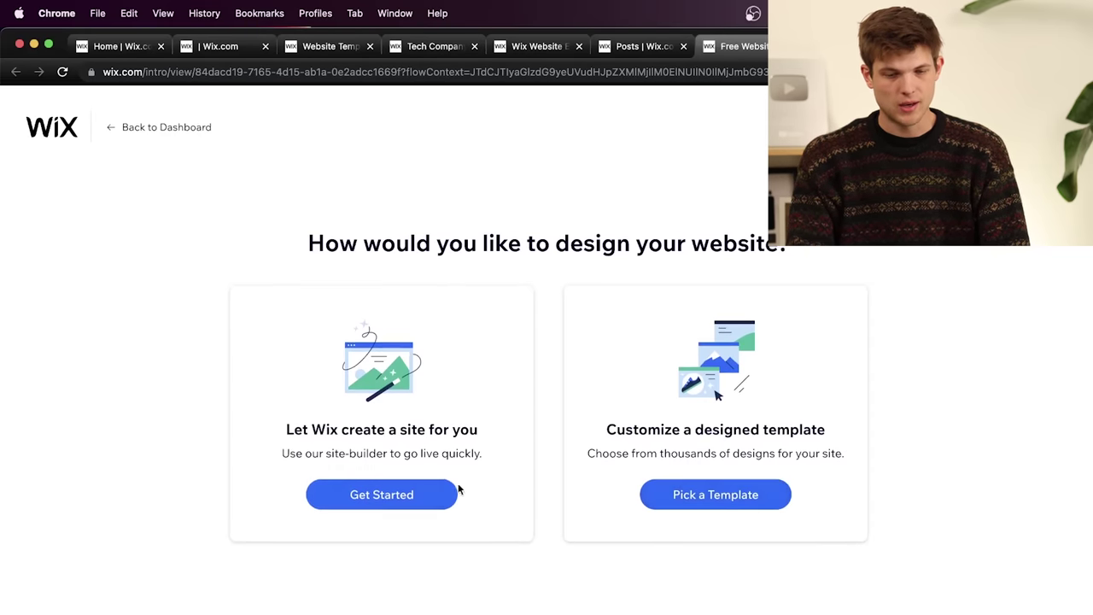
click(419, 498)
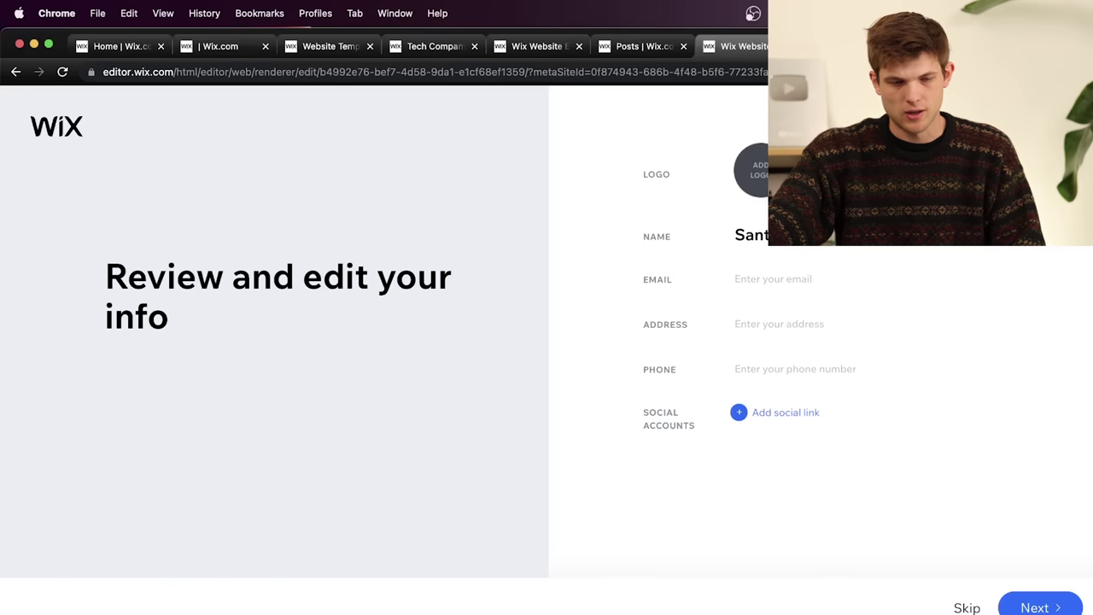
Skip the business info, then choose the Minimal theme and the homepage design showing a person in a hoodie at a laptop
click(966, 608)
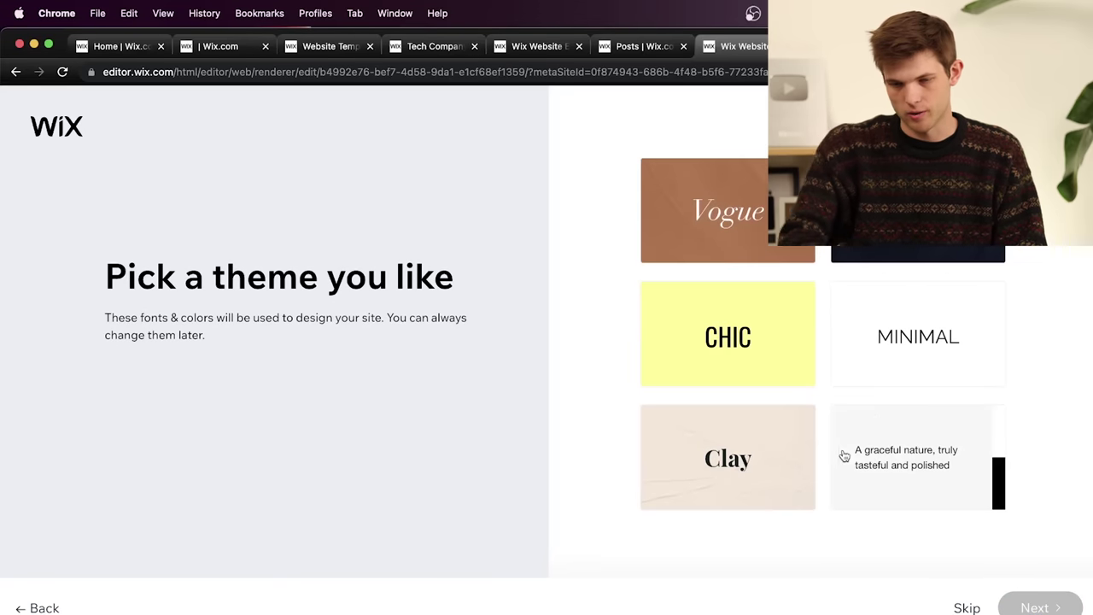
click(914, 329)
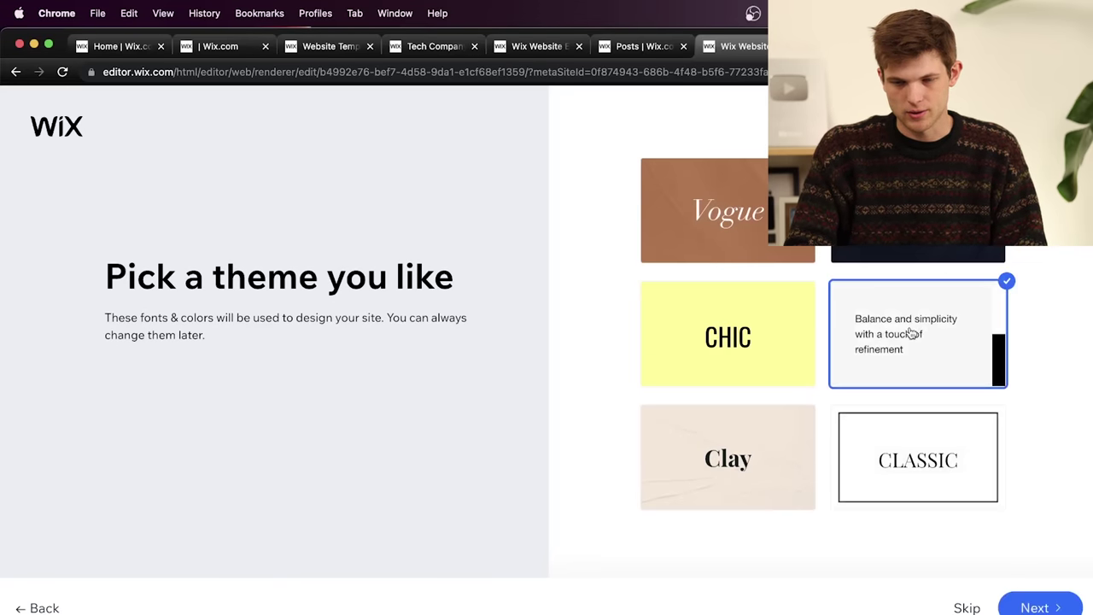
click(1021, 608)
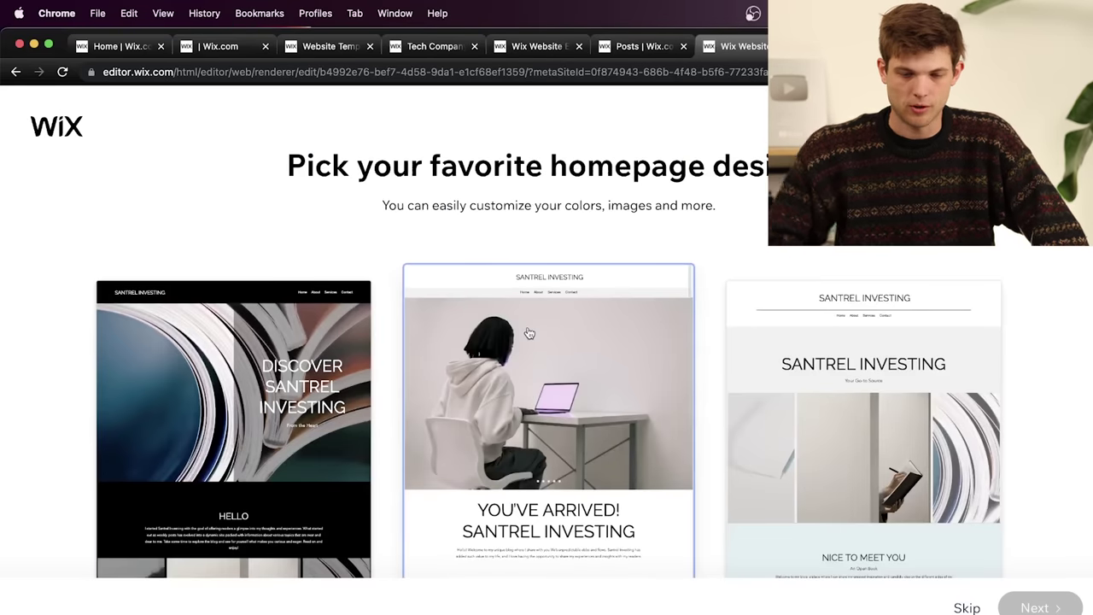
click(649, 368)
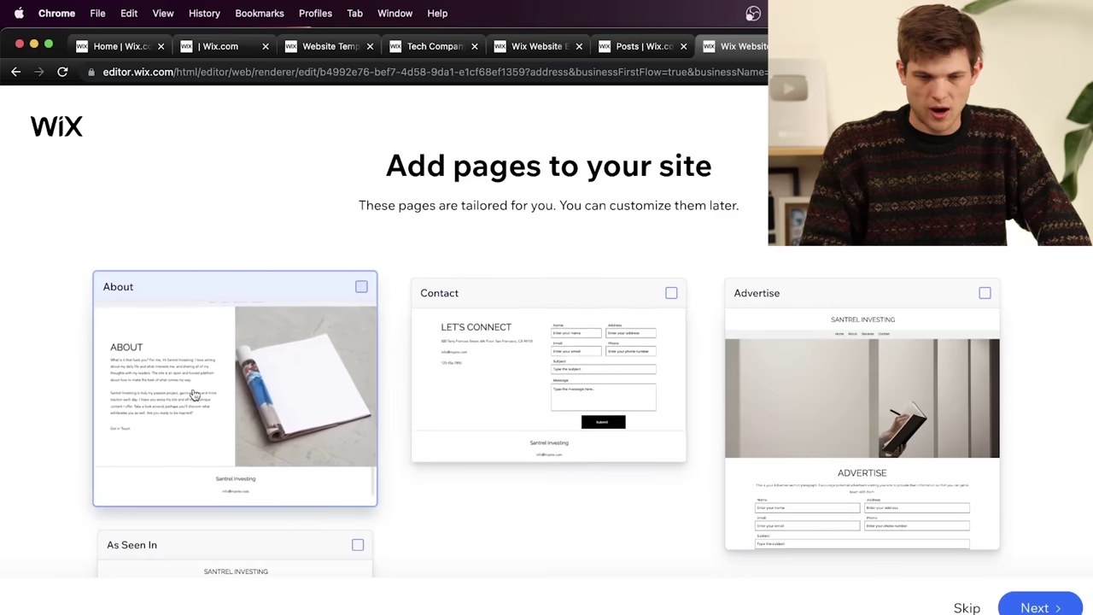
Add the About, Advertise and As Seen In pages to the site, then return to the dashboard
scroll(607, 460, down, 3)
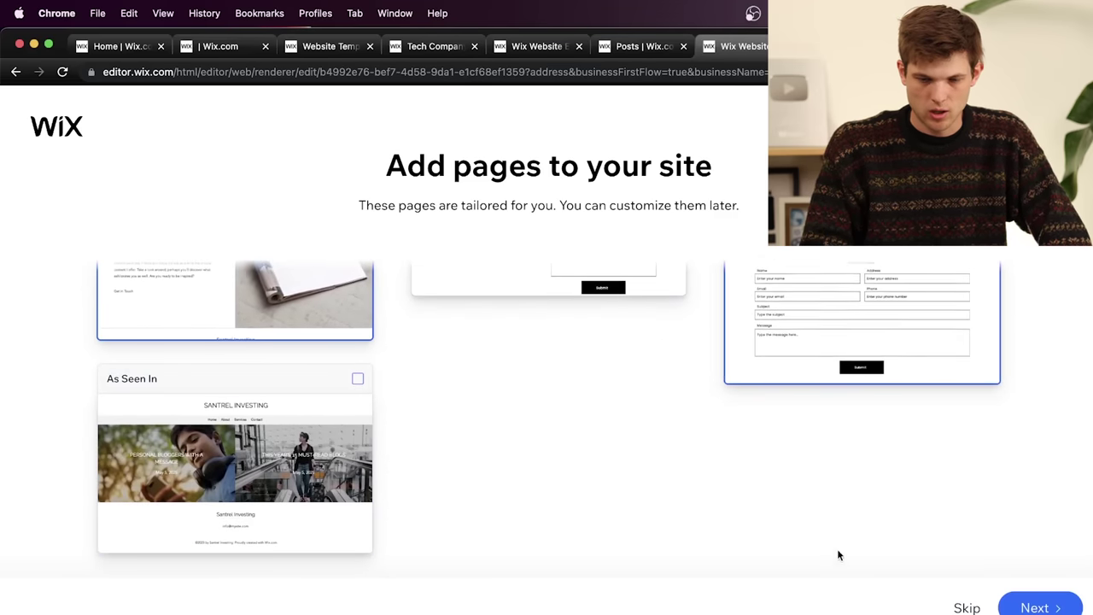
click(351, 380)
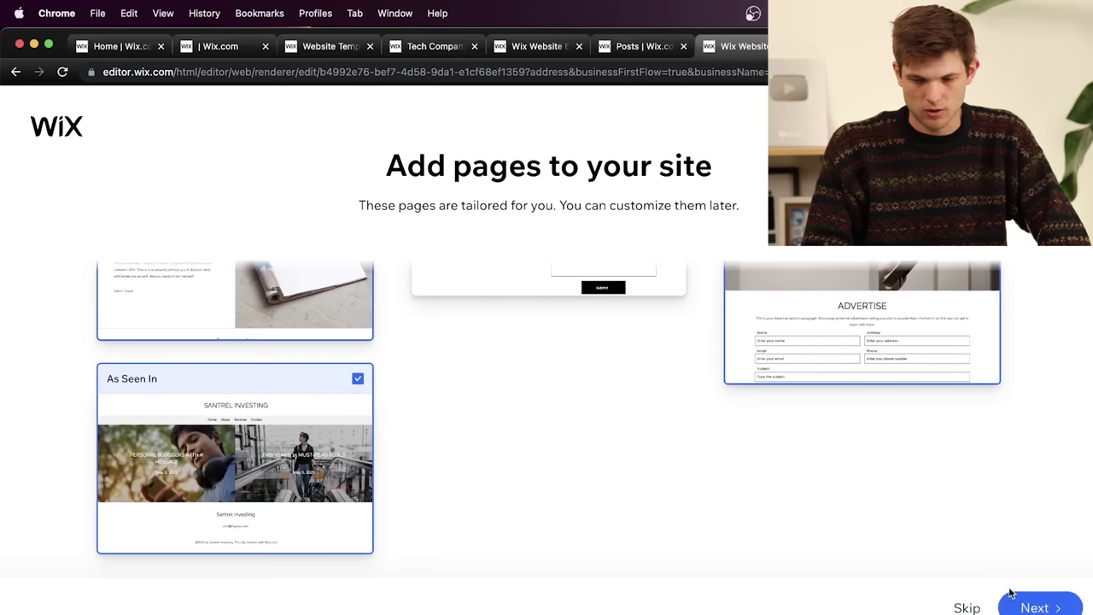
click(1029, 607)
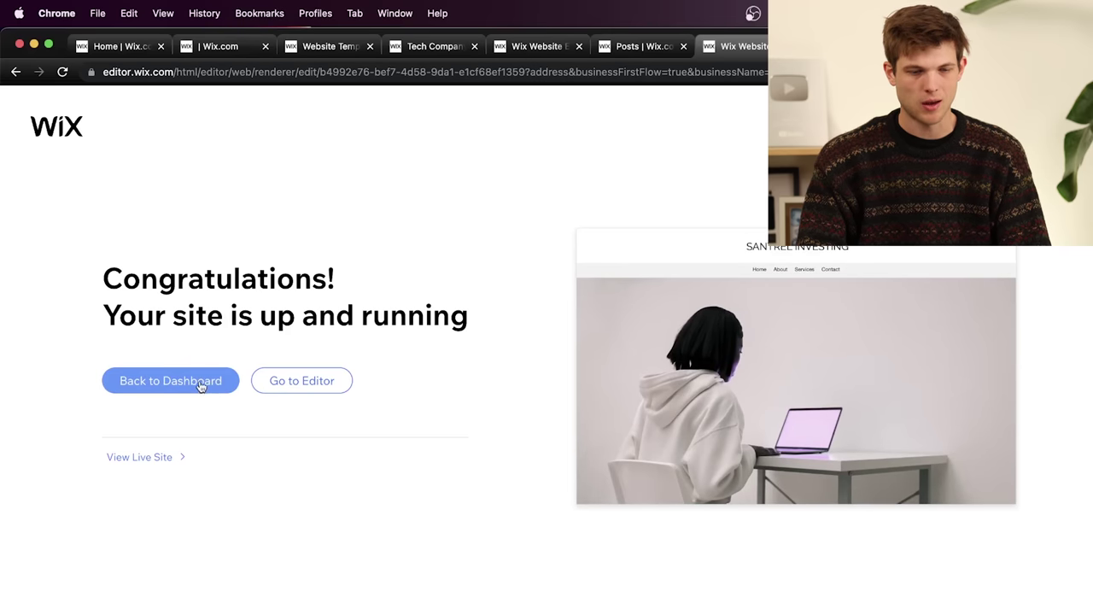
click(199, 384)
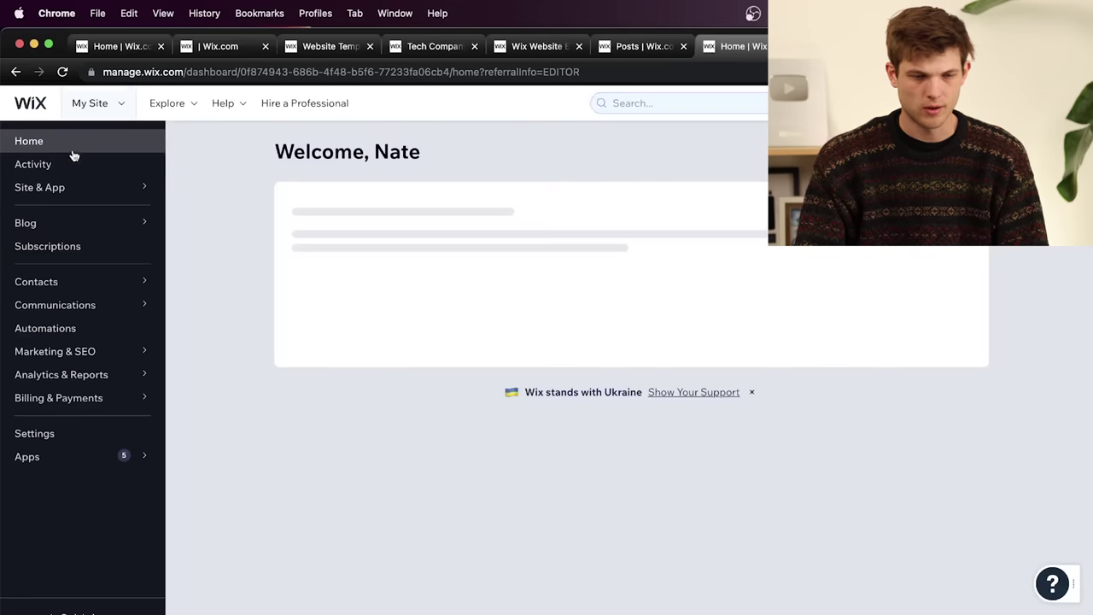
Open the "Get found on Google" task from the blog setup checklist and start the SEO setup questions
mouse_move(162, 195)
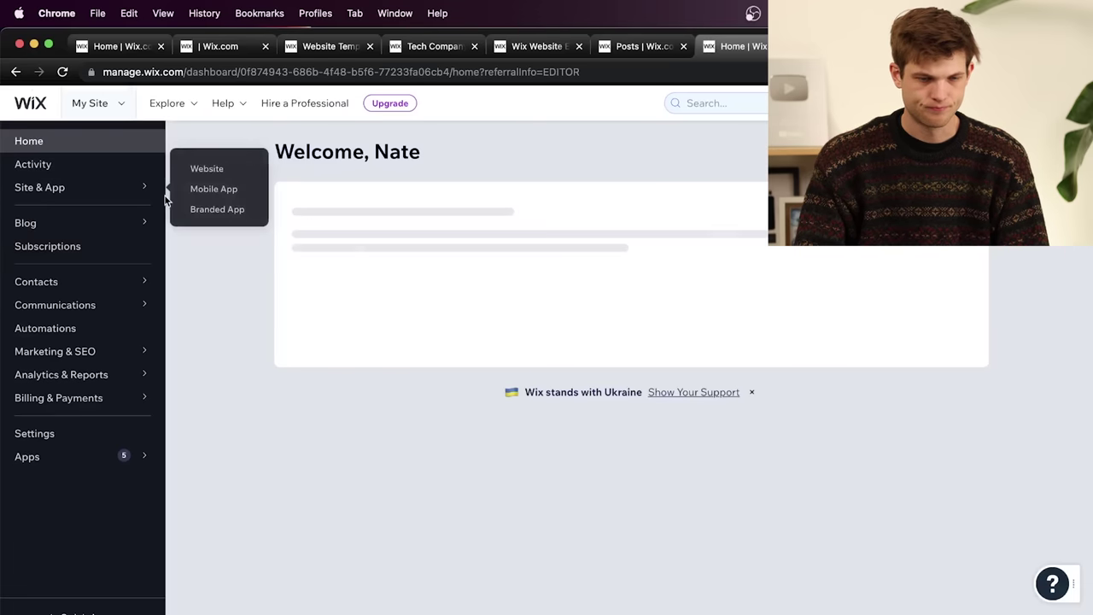
click(47, 246)
mouse_move(69, 166)
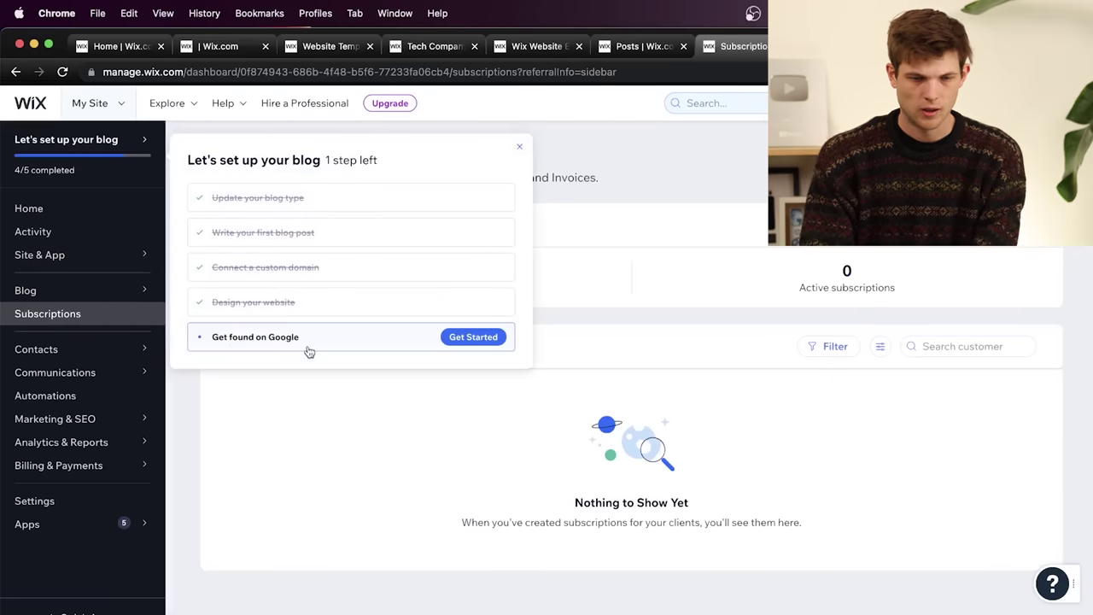
click(475, 336)
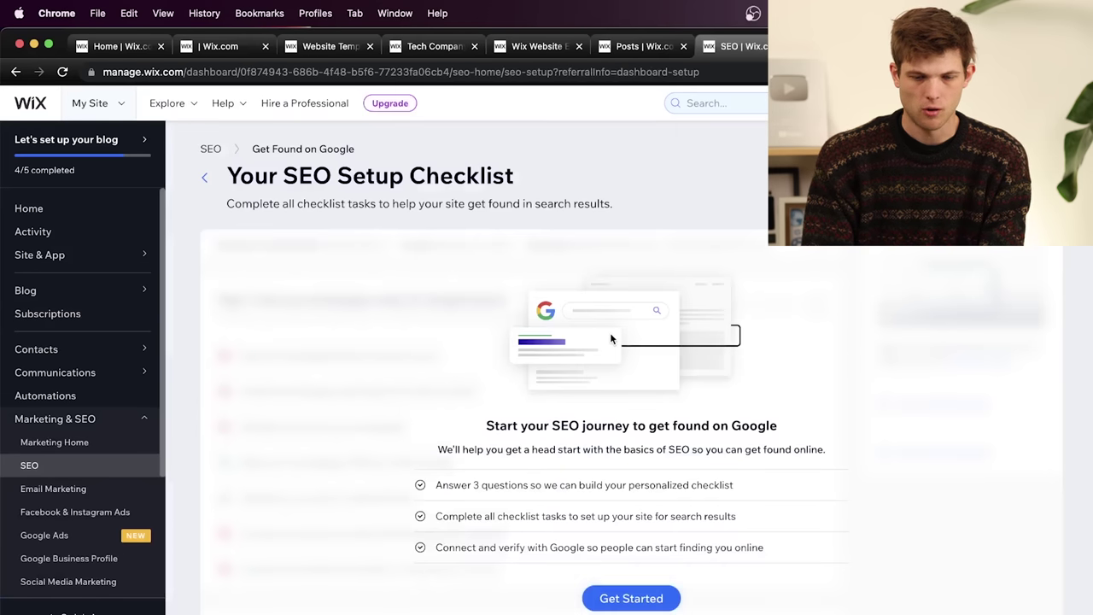
scroll(610, 332, down, 2)
scroll(610, 336, down, 1)
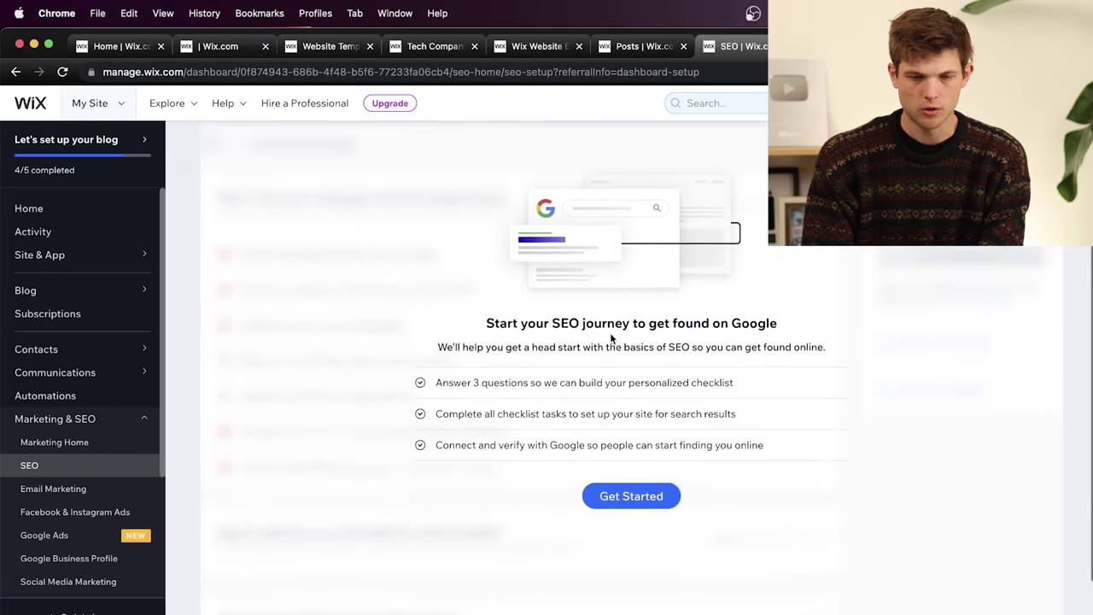
click(631, 492)
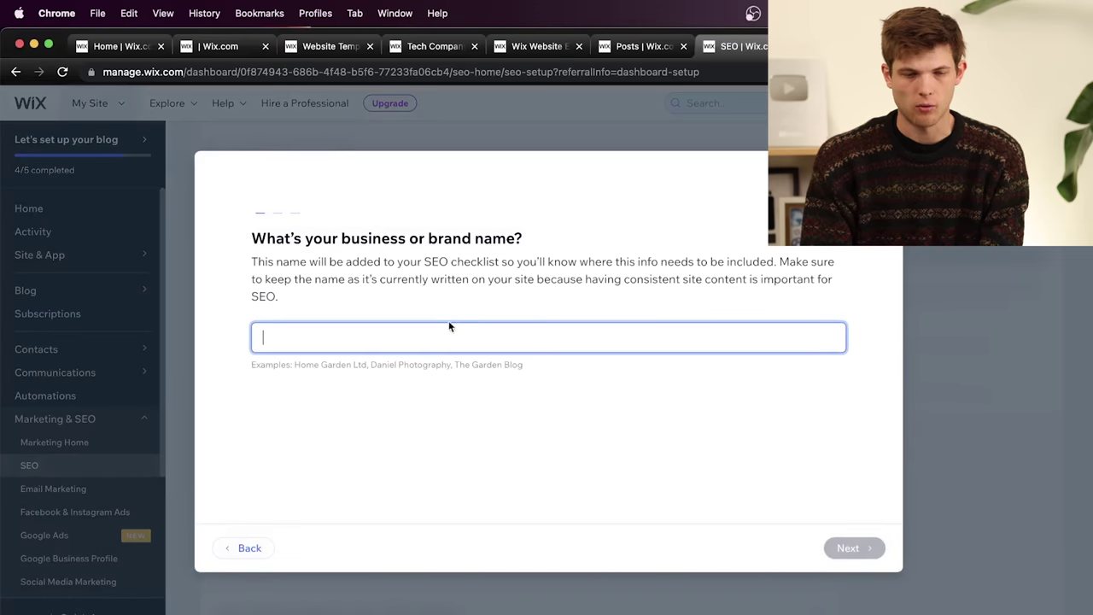
Answer the SEO questions with the brand name "Santrel Investing" and customers served nationwide, worldwide or only online, then look over the SEO checklist
text(SA)
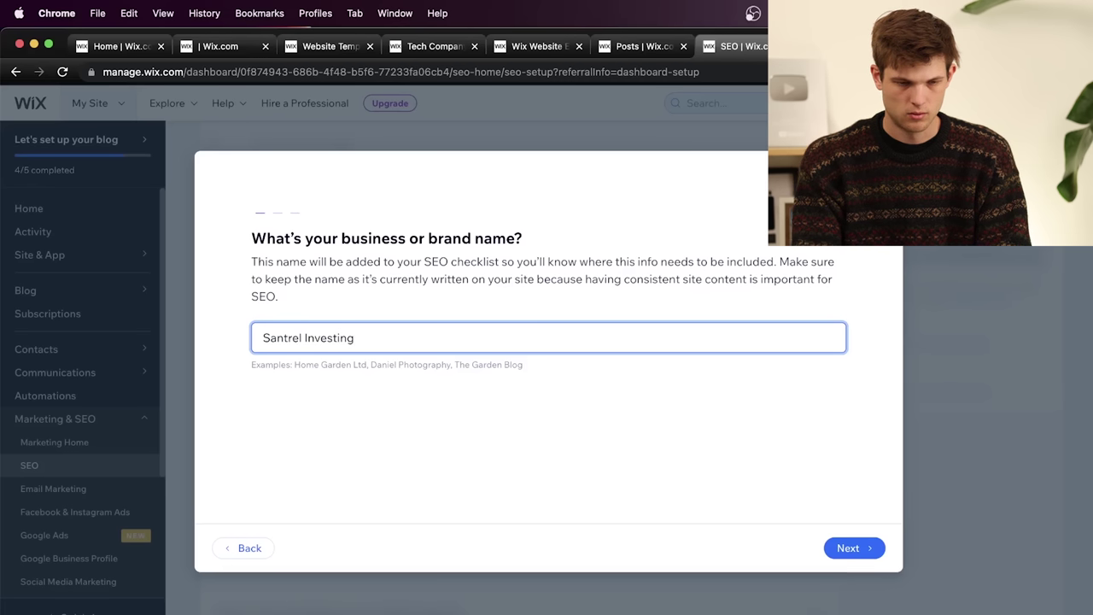
click(854, 548)
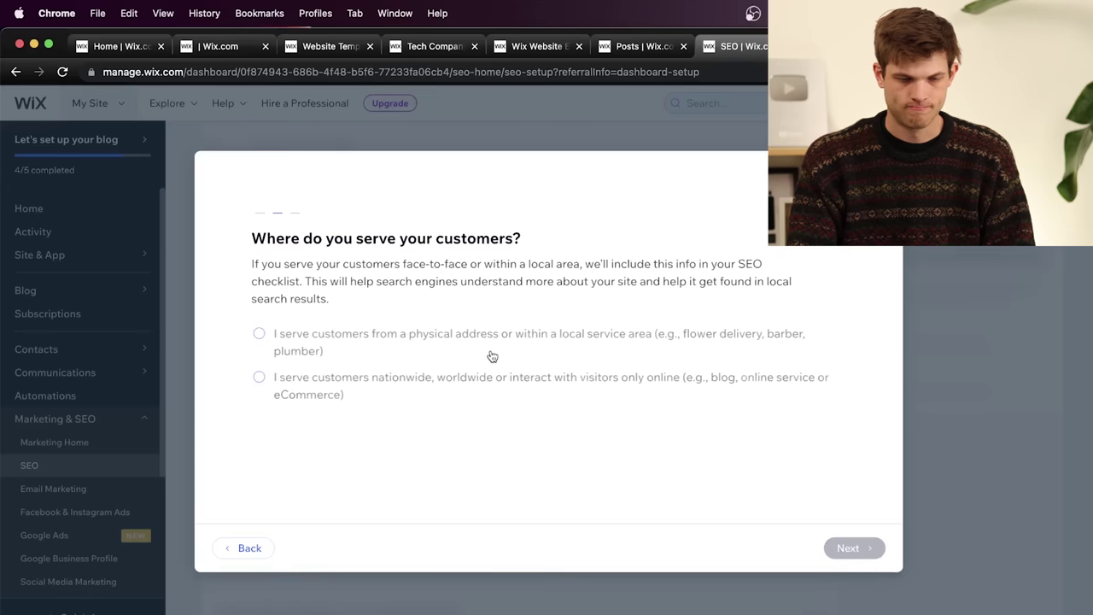
click(256, 377)
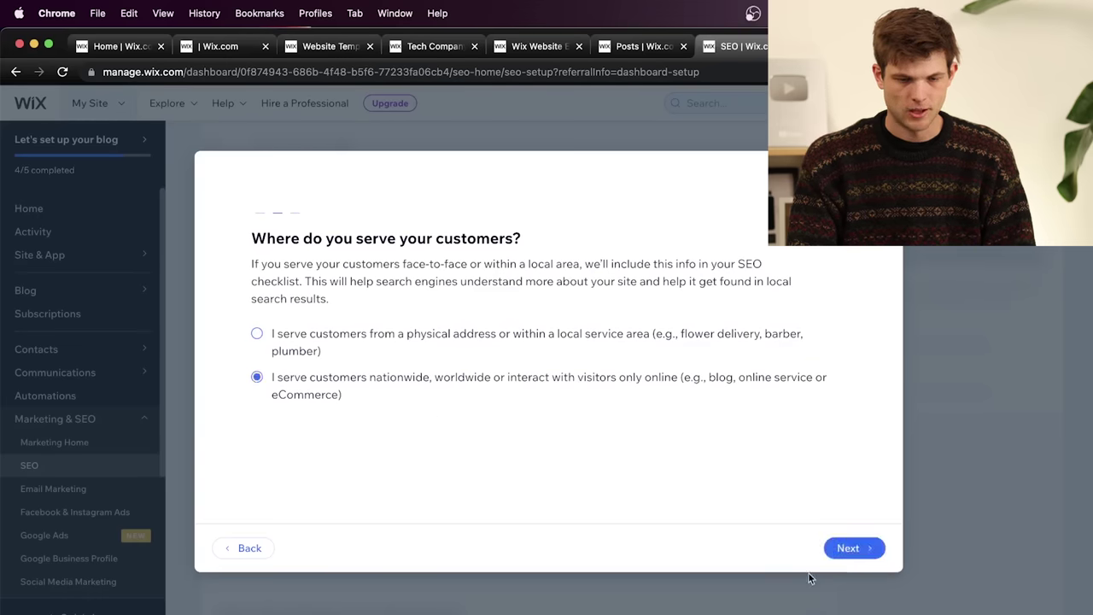
click(846, 548)
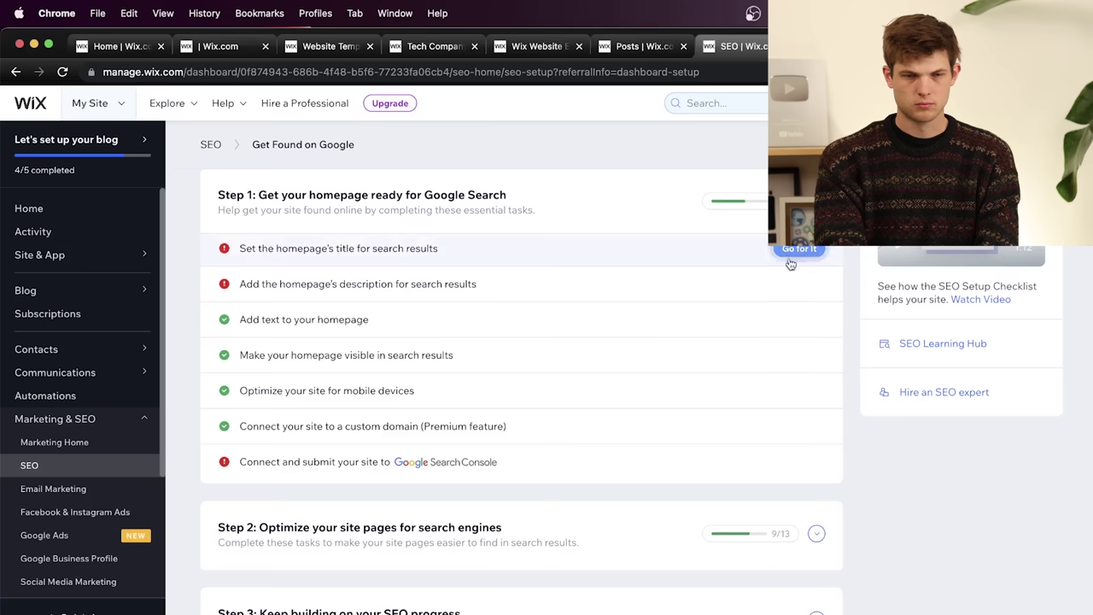
scroll(760, 317, down, 1)
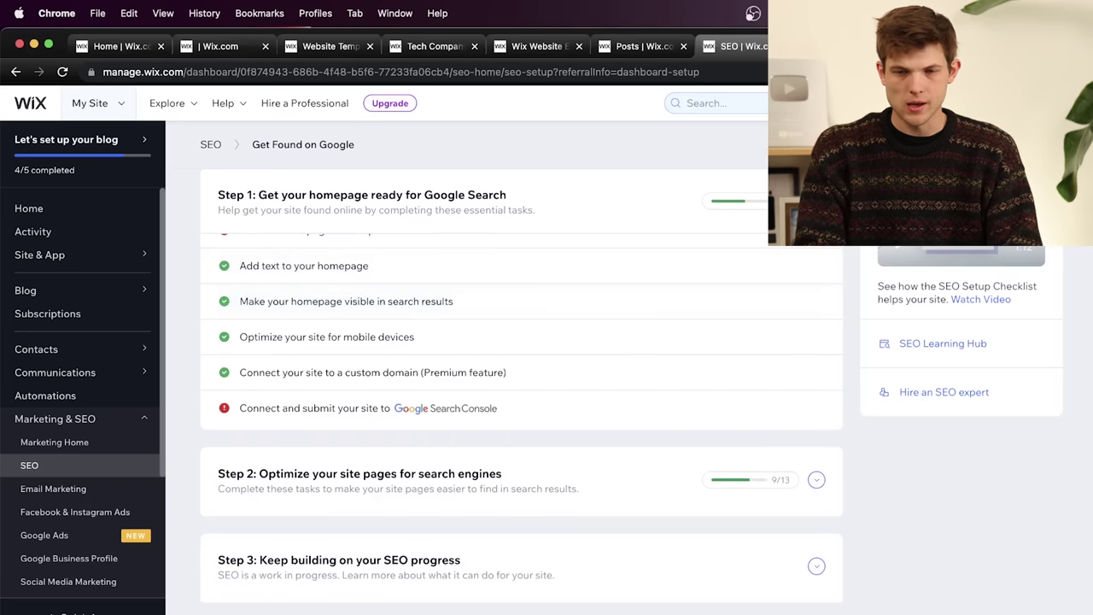
Open santrelinvesting.com in a new browser tab and look through the live homepage down to the contact form
key(super+t)
text(santrel)
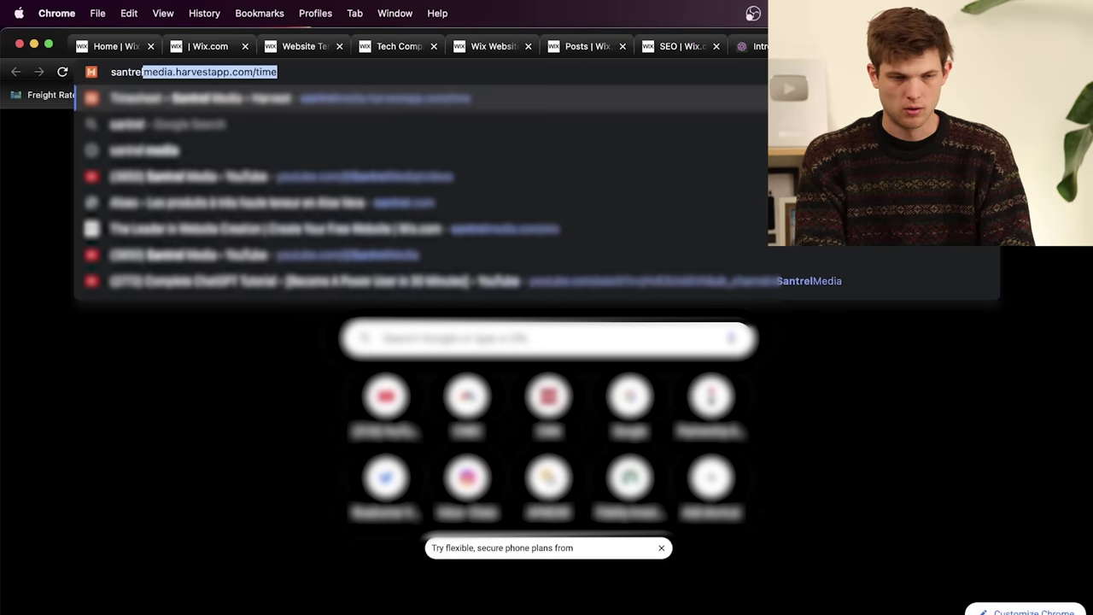
text(investing)
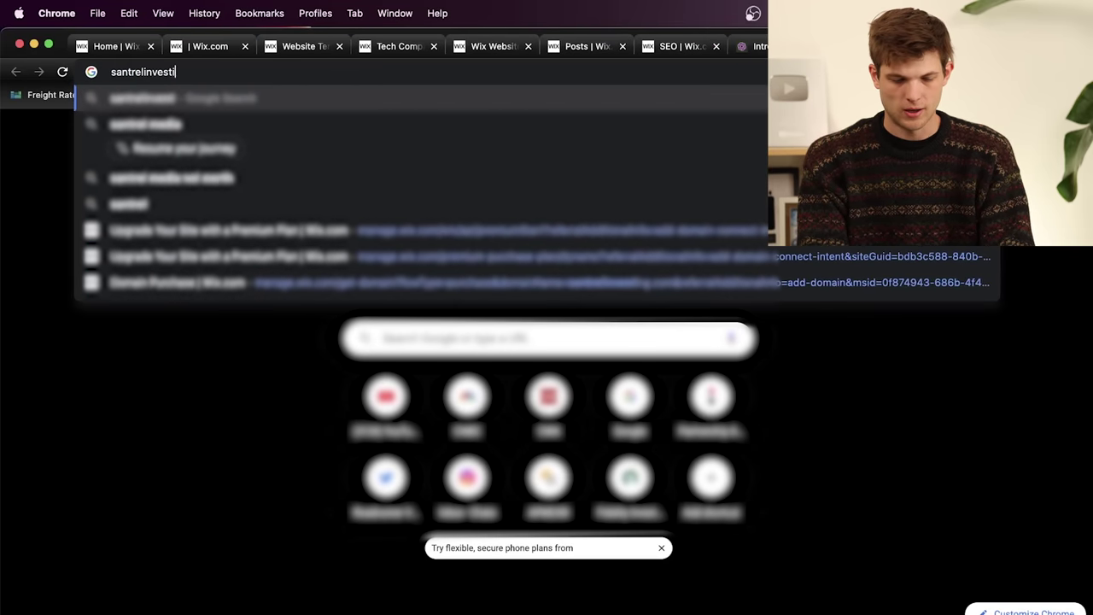
text(.com)
key(Return)
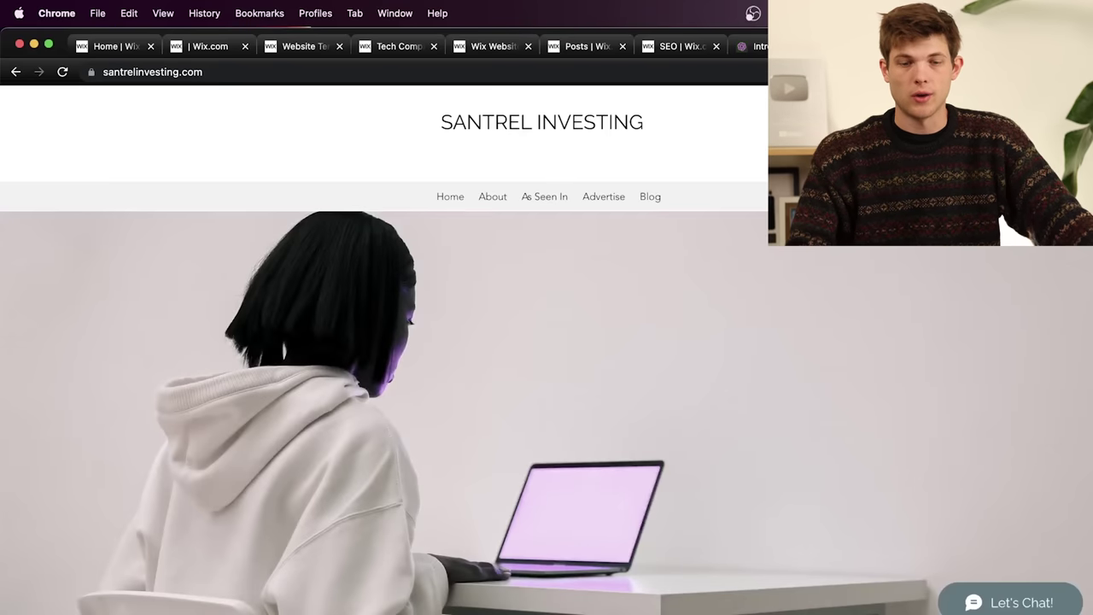
scroll(994, 287, down, 15)
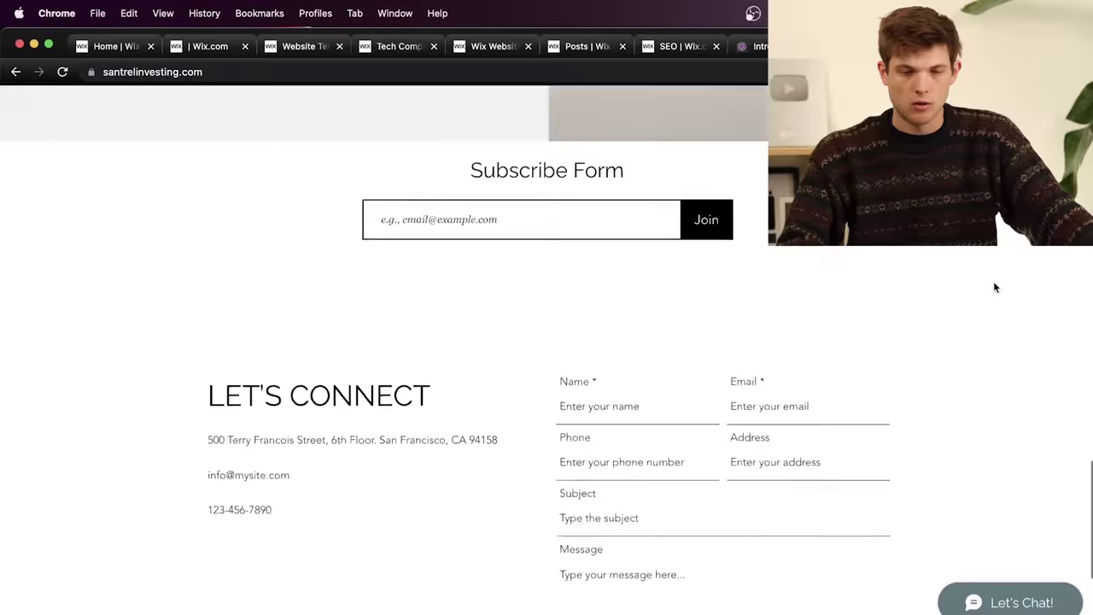
Open the post "M1 Finance vs Fidelity: Best Investing Apps 2023" from the live homepage and look through the published article
scroll(994, 287, up, 20)
scroll(994, 287, down, 8)
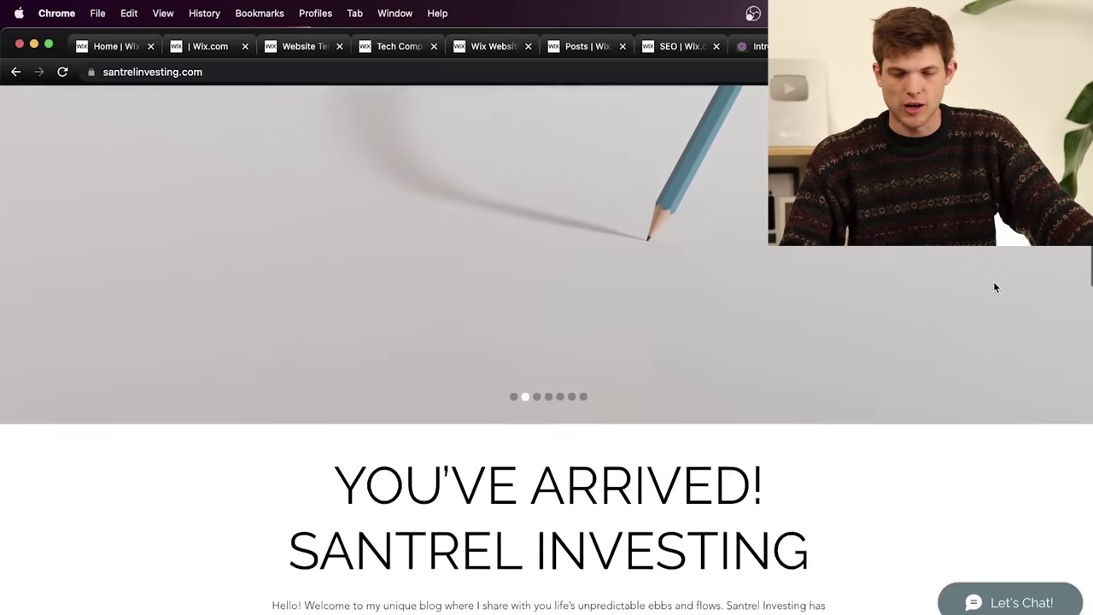
scroll(994, 287, down, 8)
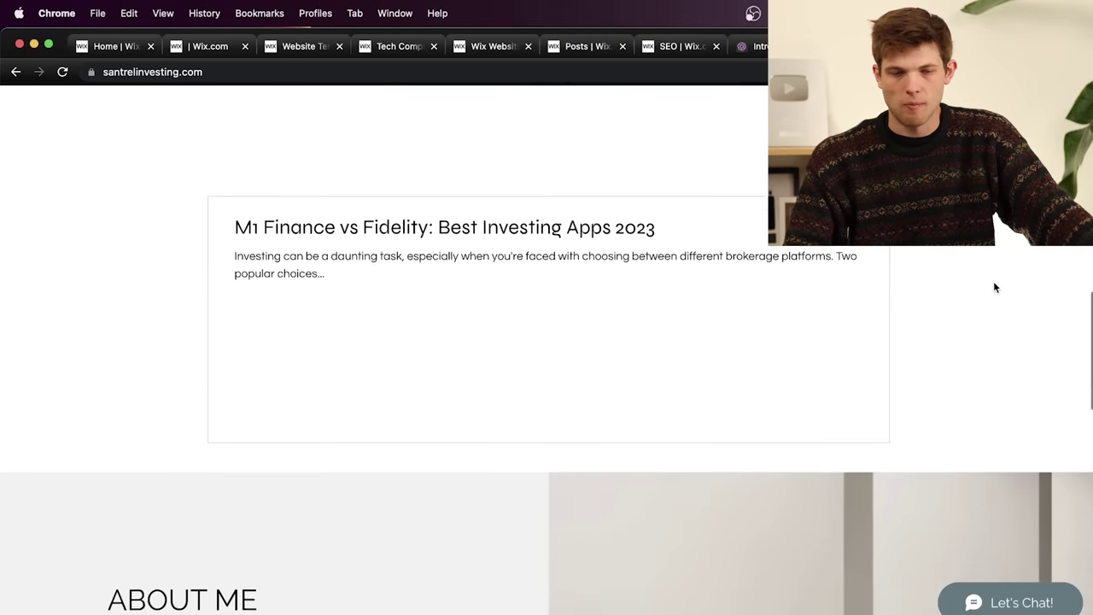
click(528, 215)
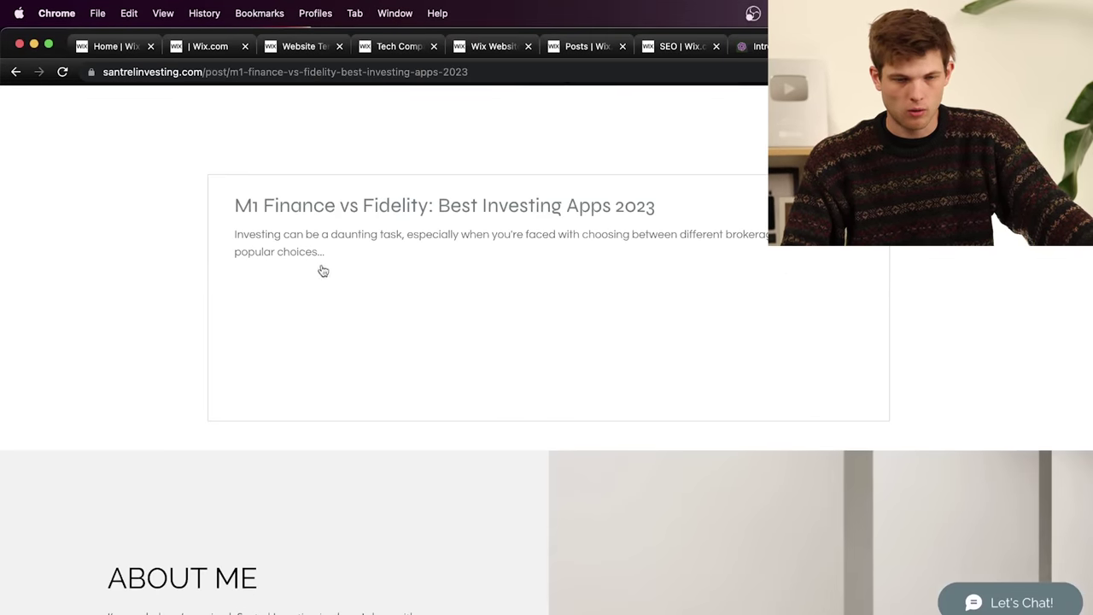
scroll(536, 303, down, 7)
scroll(537, 303, down, 8)
scroll(525, 331, up, 10)
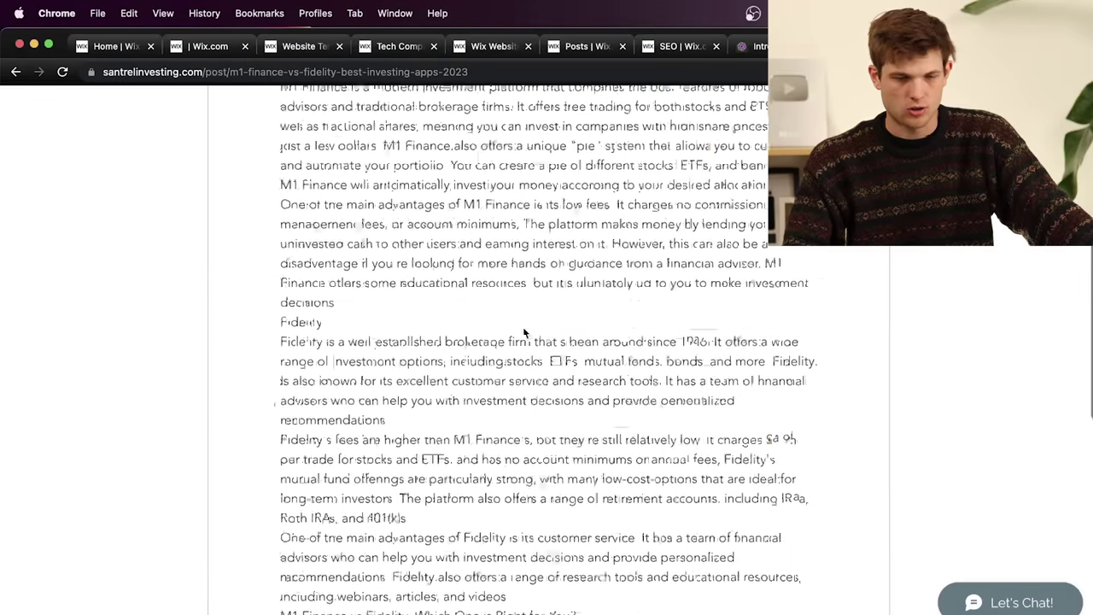
scroll(524, 333, up, 5)
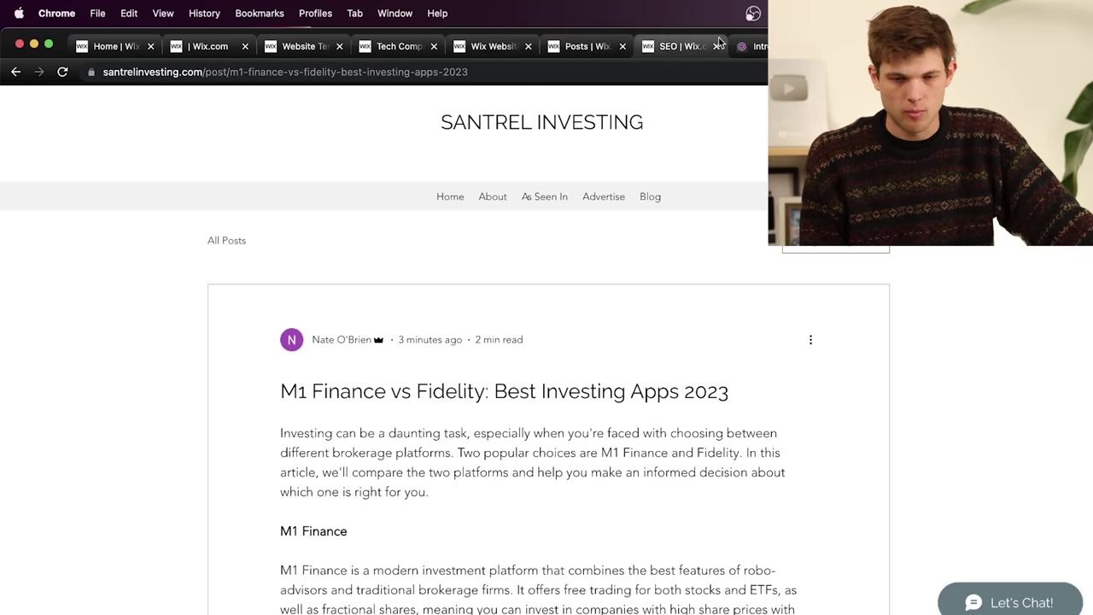
Return to the open Wix dashboard page for Santrel Investing that shows the domain connection and blog setup checklist
key(ctrl+Tab)
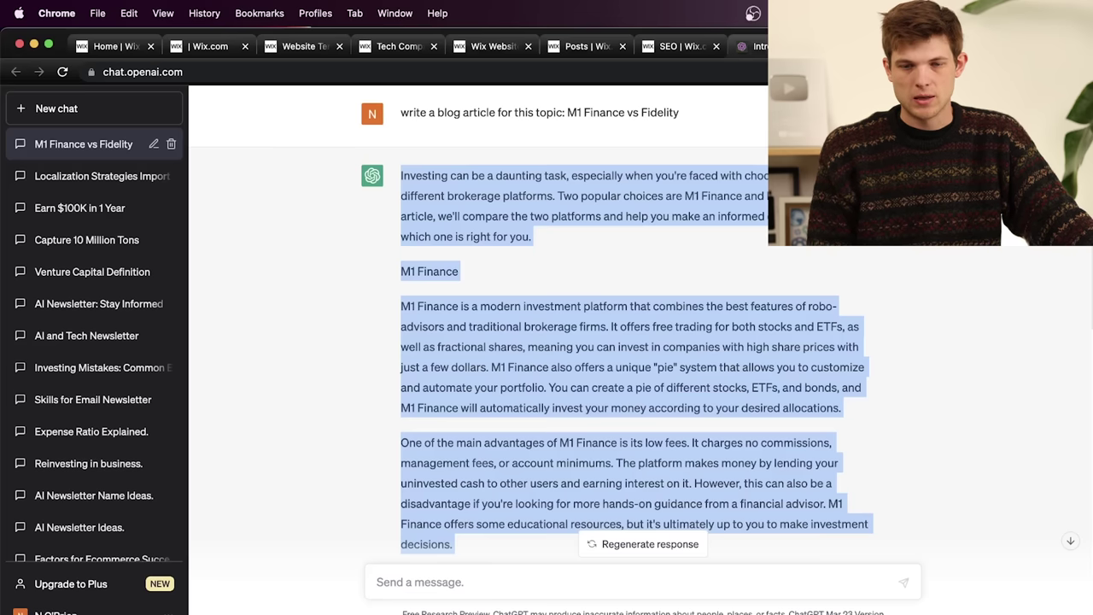
click(751, 45)
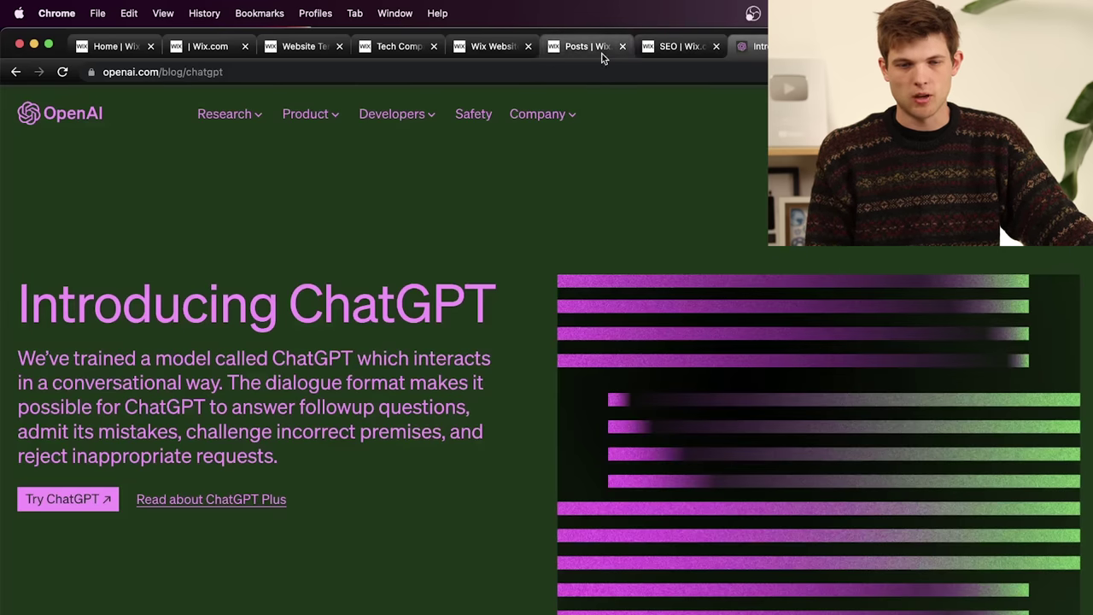
click(213, 49)
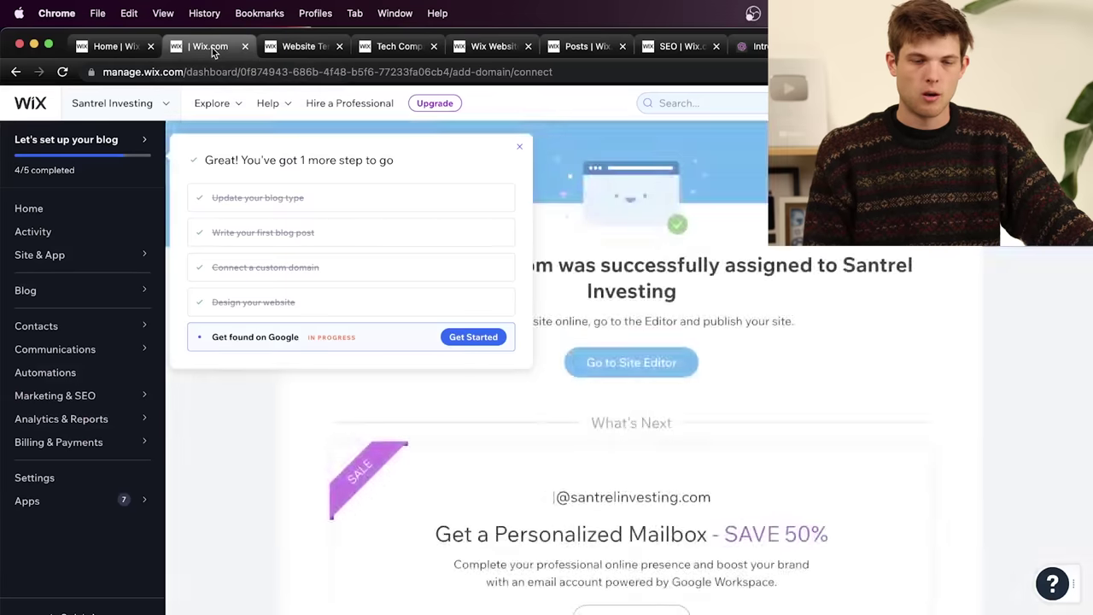